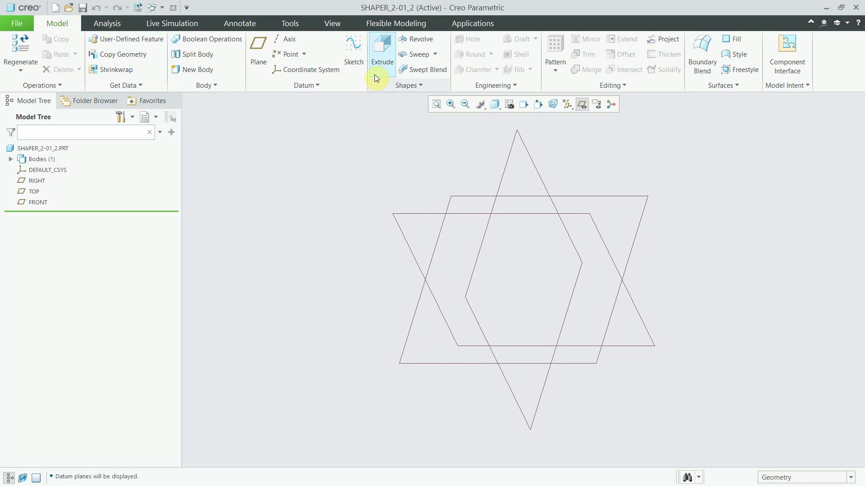
- Start an extrusion on the FRONT plane and sketch a circle centred on the origin
click(382, 54)
click(400, 216)
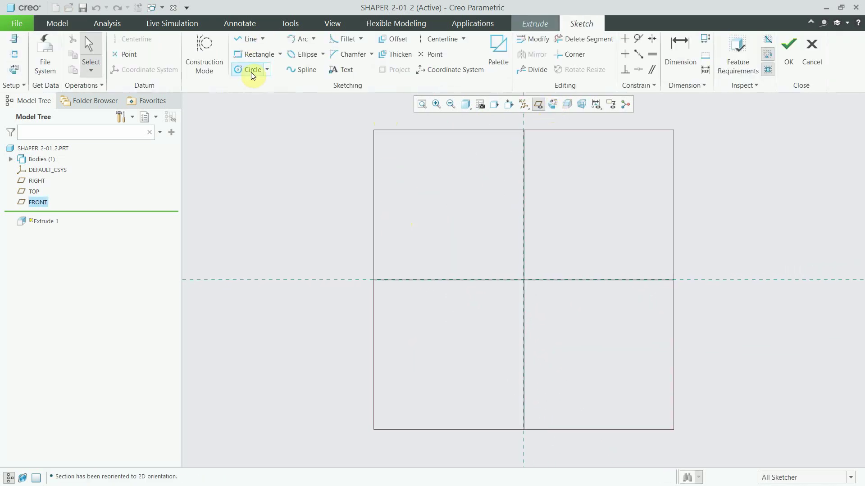
click(250, 70)
click(525, 283)
click(542, 198)
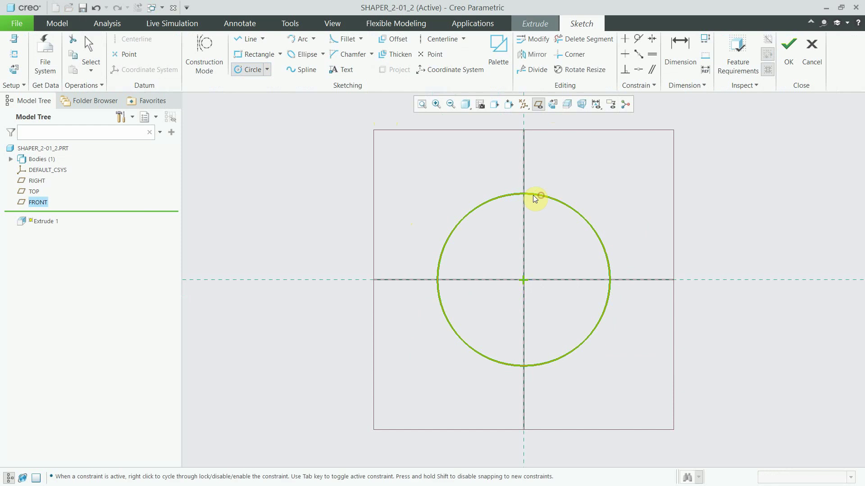
middle_click(535, 197)
- Set the circle's diameter to 76
double_click(422, 199)
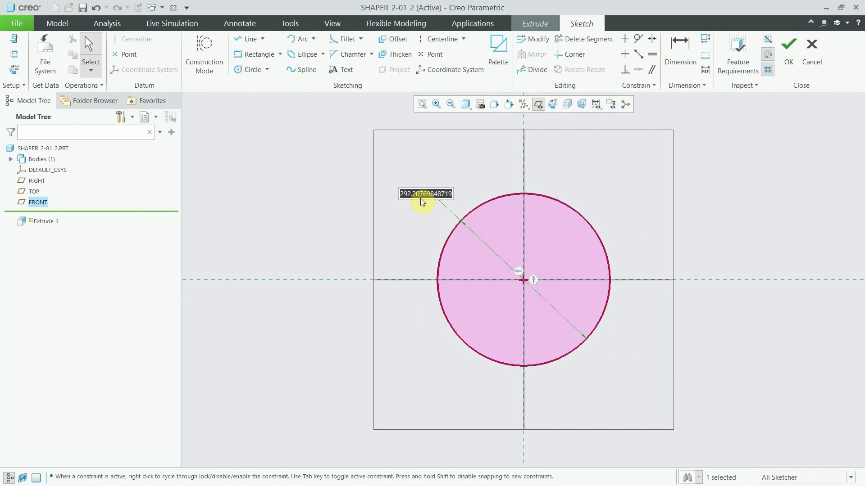
text(76)
key(Return)
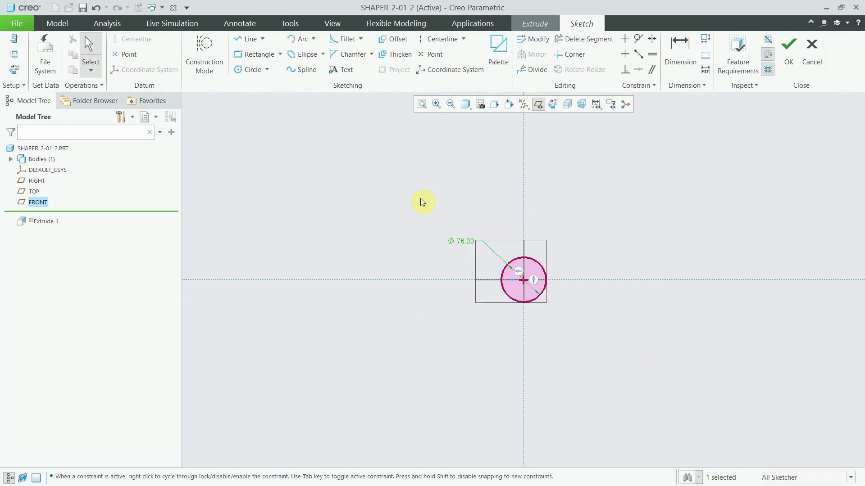
scroll(518, 275, up, 2)
scroll(507, 343, up, 3)
scroll(477, 265, down, 2)
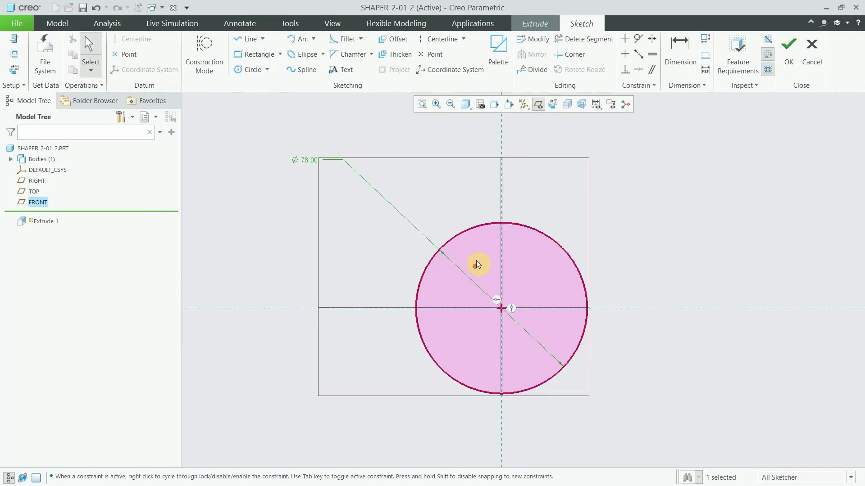
scroll(477, 264, up, 2)
click(265, 59)
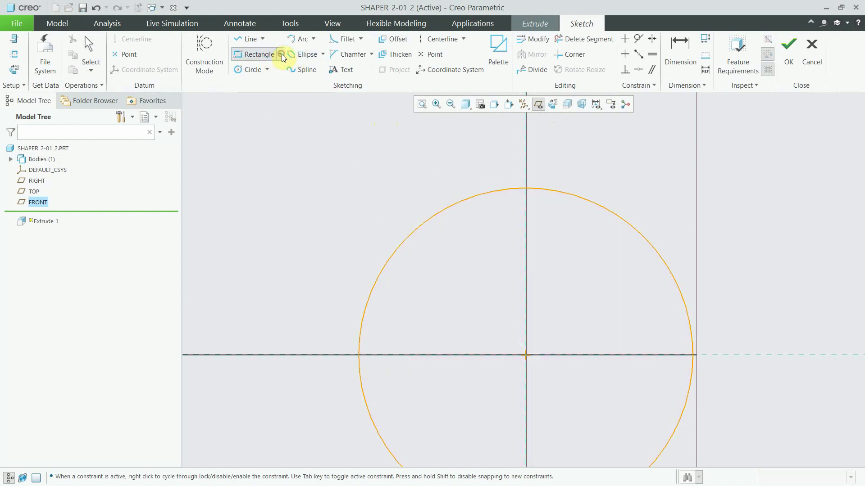
- Draw a center rectangle centred on the circle's top point
click(279, 55)
click(278, 90)
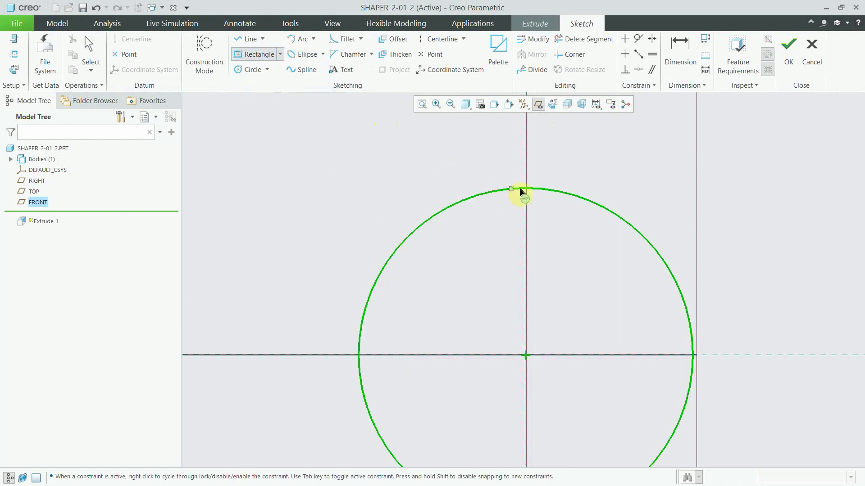
click(526, 189)
click(546, 160)
middle_click(541, 168)
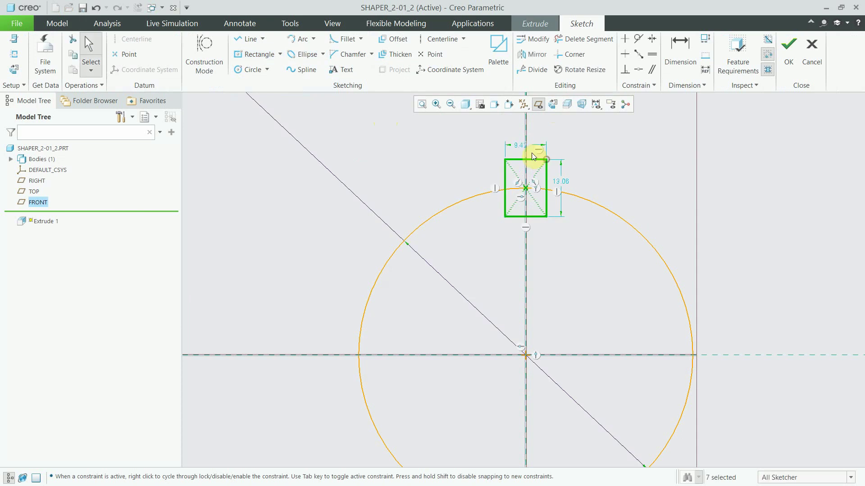
- Dimension the rectangle to height 12 and width 6
double_click(560, 182)
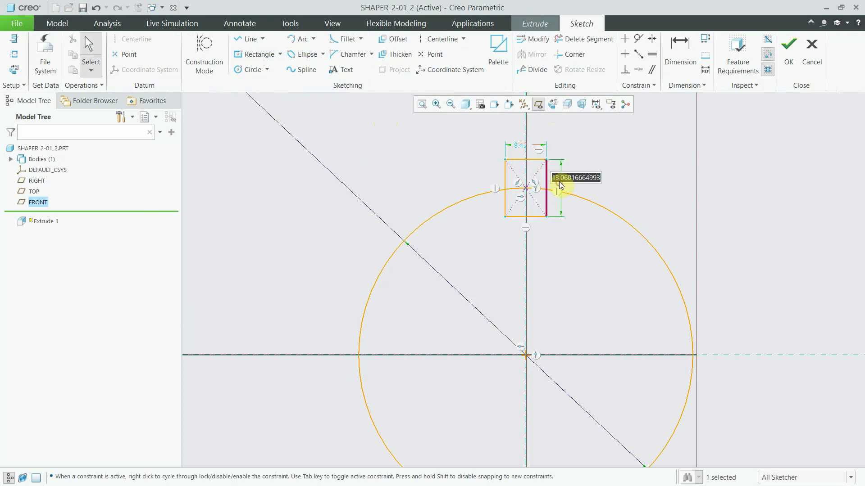
text(13)
key(Return)
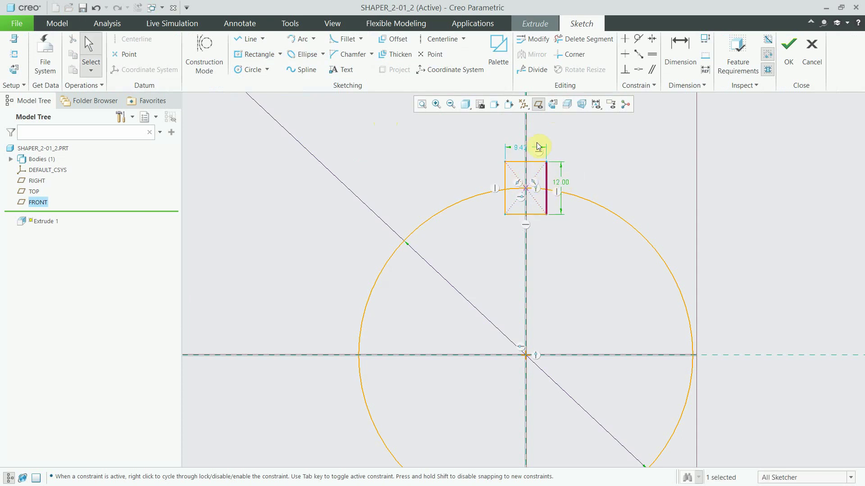
double_click(525, 150)
text(6)
key(Return)
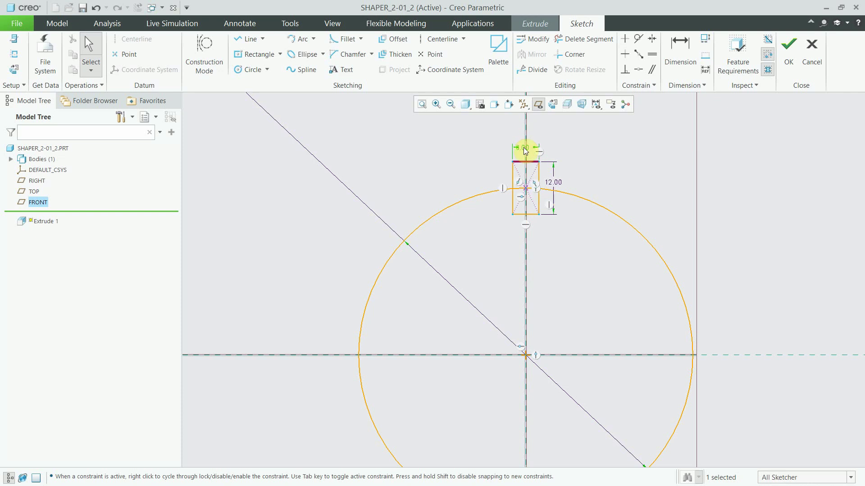
- Trim the rectangle lines above the arc and the arc inside the rectangle
click(583, 38)
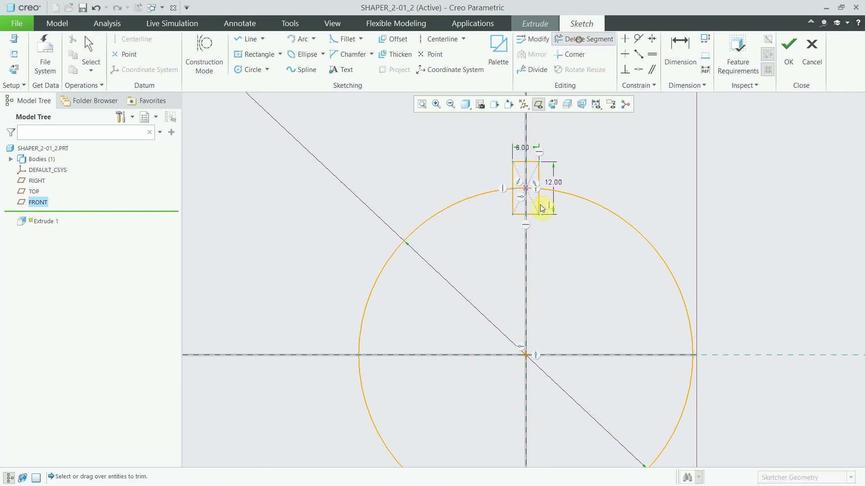
scroll(541, 205, up, 4)
scroll(518, 252, down, 4)
scroll(517, 198, up, 2)
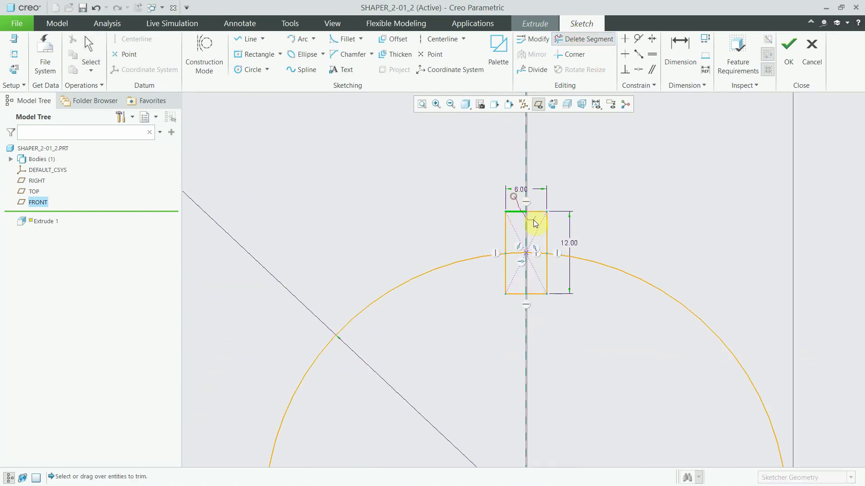
drag(571, 242, 513, 237)
scroll(525, 245, up, 3)
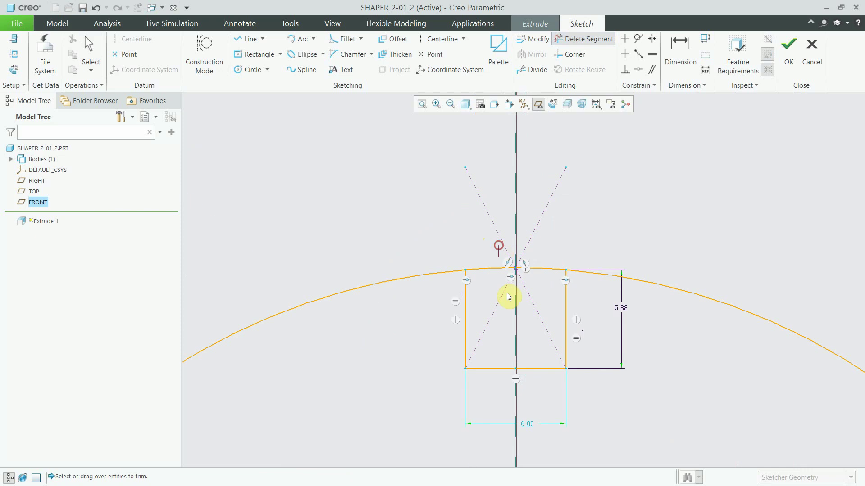
scroll(543, 243, down, 2)
scroll(546, 230, down, 2)
scroll(546, 221, down, 2)
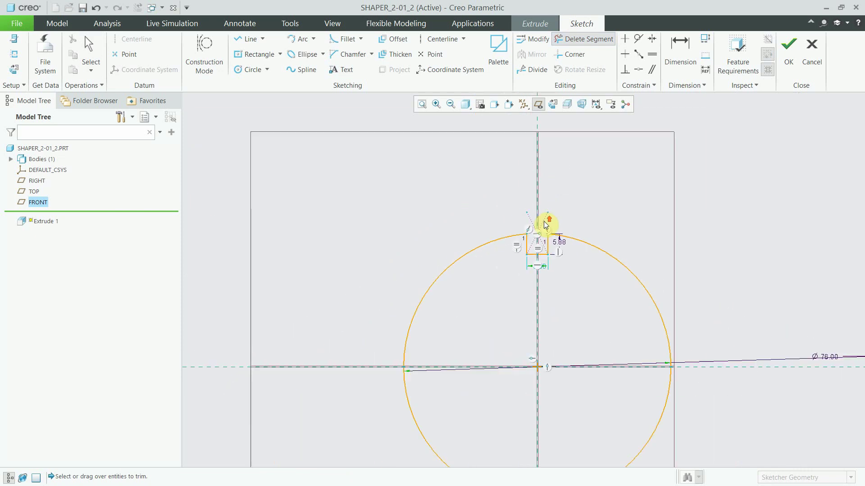
middle_click(520, 251)
- Box-select the three lines forming the top notch
scroll(536, 276, down, 2)
scroll(582, 247, up, 3)
scroll(581, 248, up, 3)
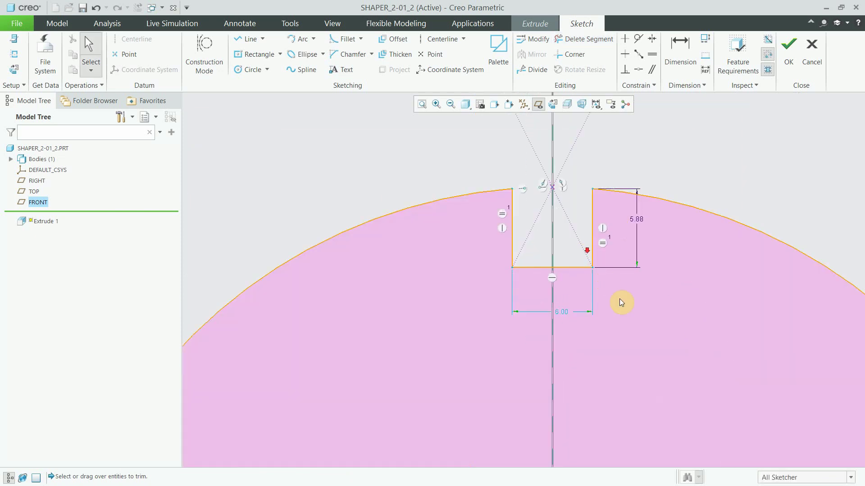
drag(620, 299, 484, 237)
scroll(498, 90, up, 3)
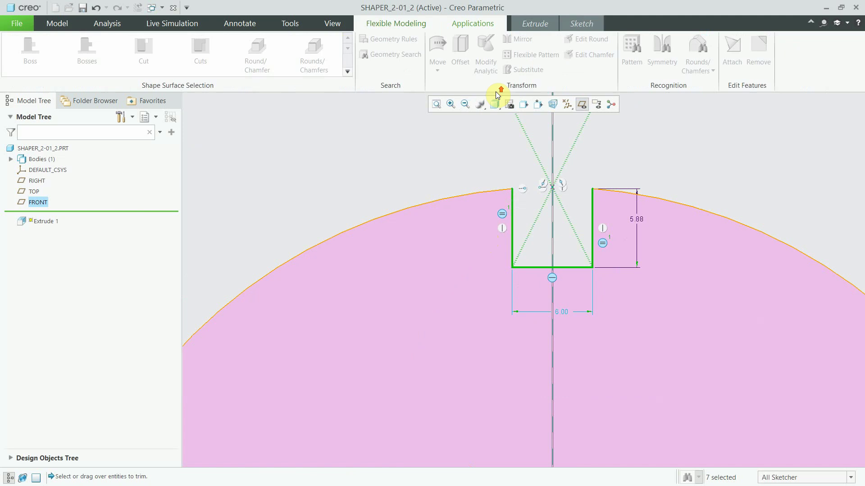
scroll(497, 93, down, 1)
scroll(497, 95, down, 1)
scroll(498, 95, down, 1)
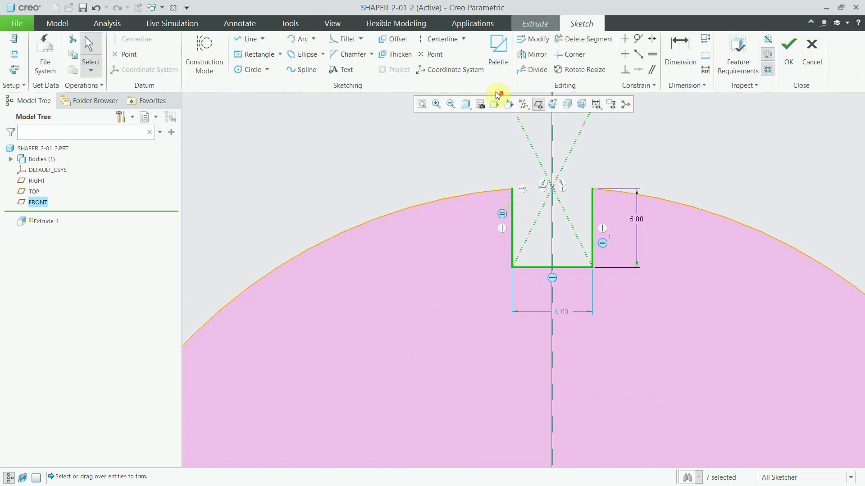
- Mirror the notch lines about the horizontal centreline
click(530, 58)
scroll(500, 139, down, 3)
scroll(498, 187, down, 2)
scroll(479, 247, up, 2)
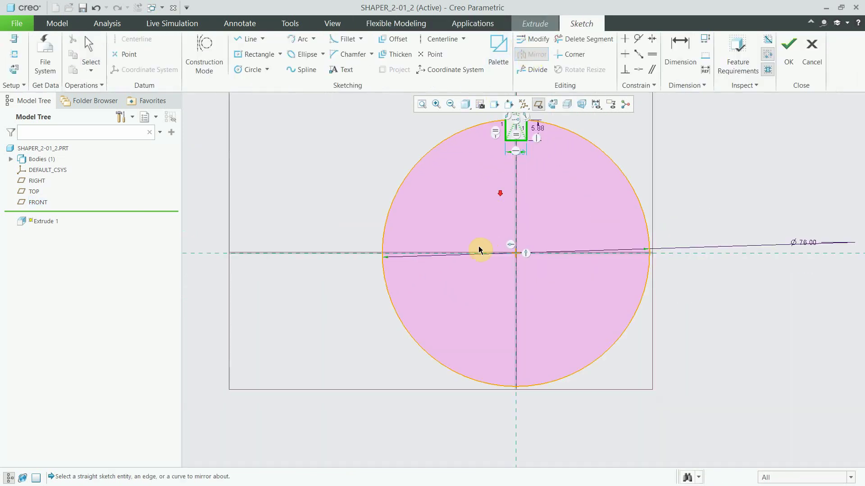
click(353, 253)
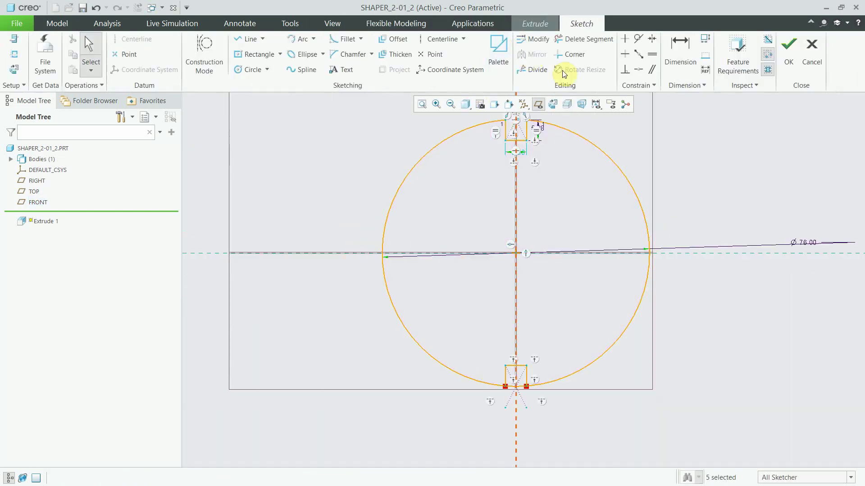
- Trim away the arc inside the bottom notch
click(592, 43)
scroll(506, 386, up, 4)
drag(525, 386, 553, 396)
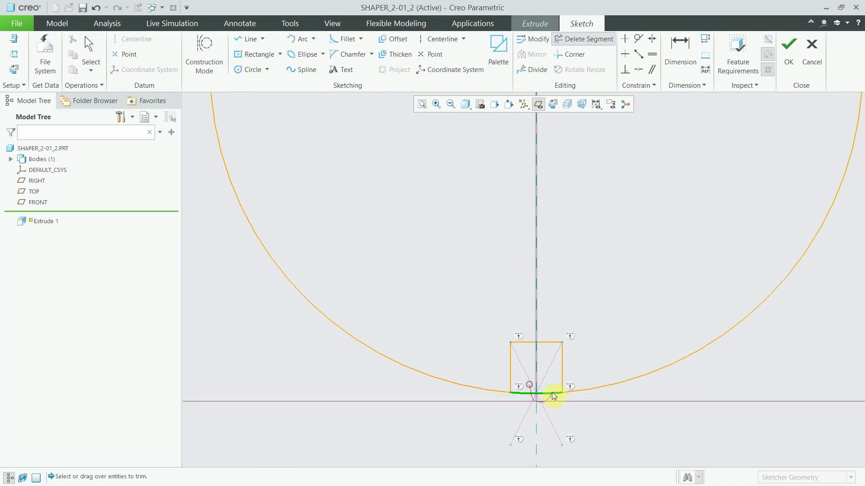
middle_click(518, 368)
scroll(518, 368, down, 4)
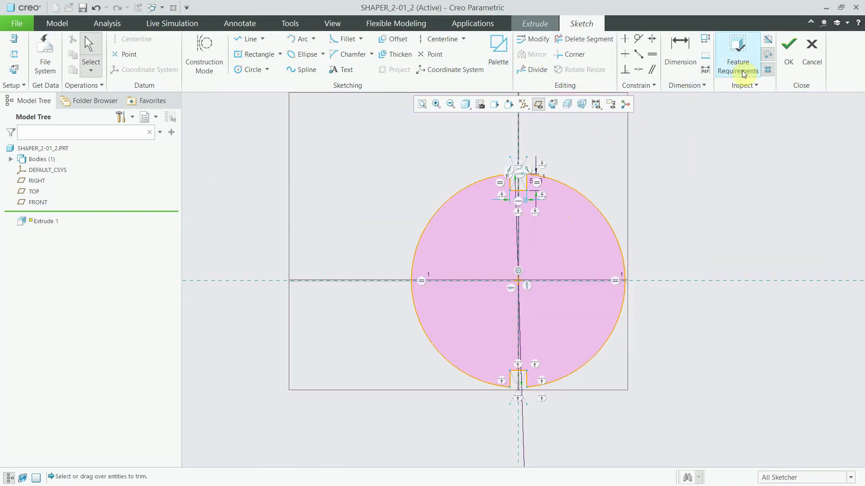
- Finish the sketch and extrude it symmetrically as a solid disc
click(788, 59)
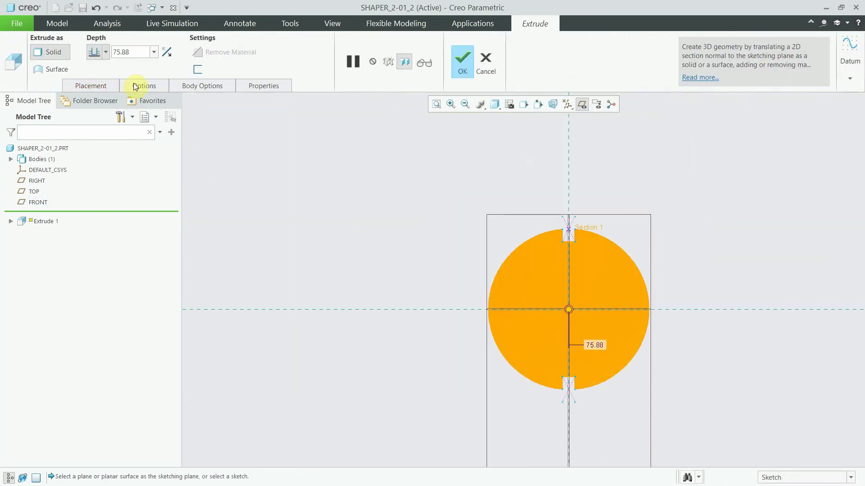
click(105, 53)
click(94, 85)
click(463, 62)
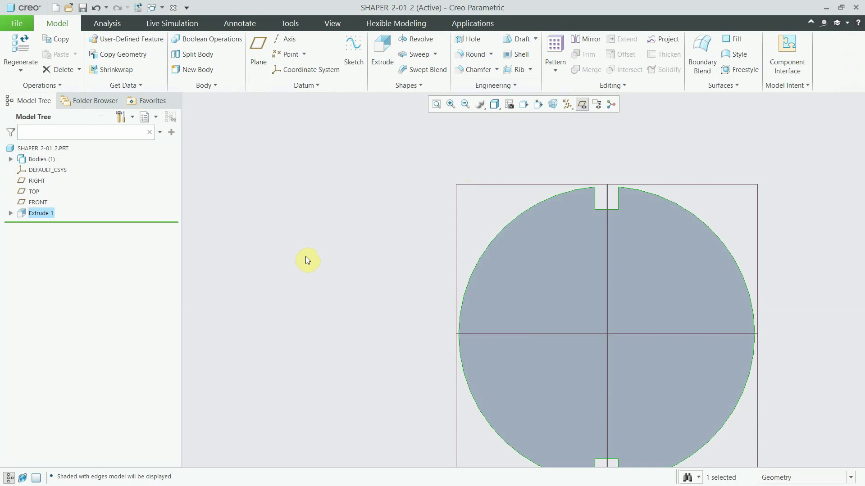
scroll(382, 216, up, 4)
scroll(382, 225, down, 2)
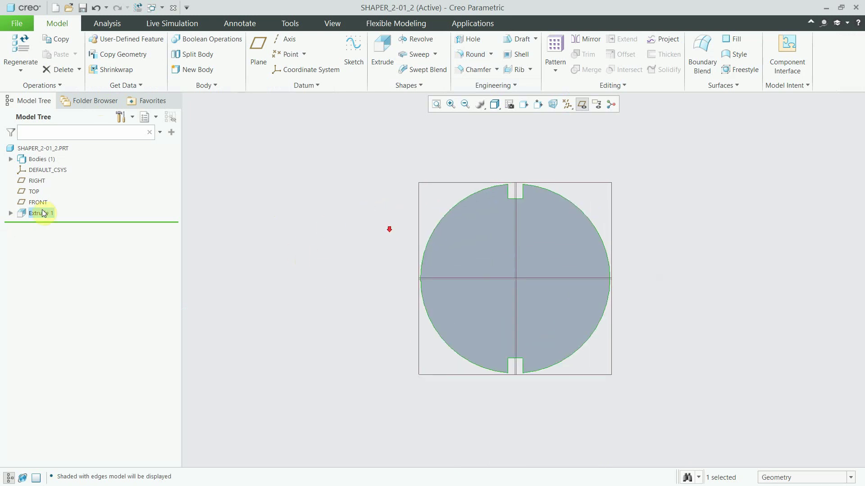
click(56, 169)
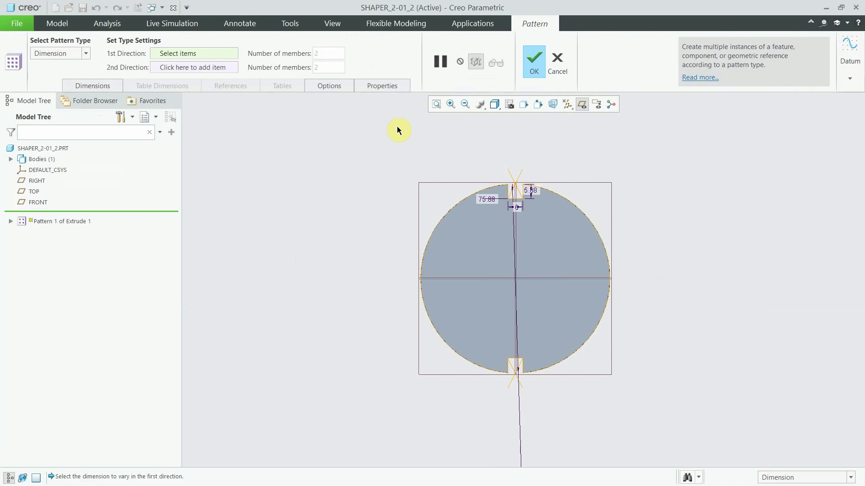
click(83, 54)
click(75, 82)
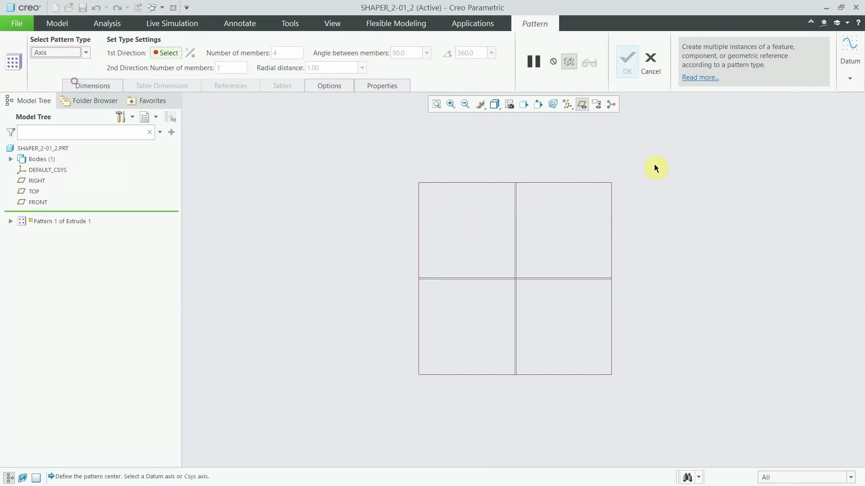
click(566, 103)
click(563, 131)
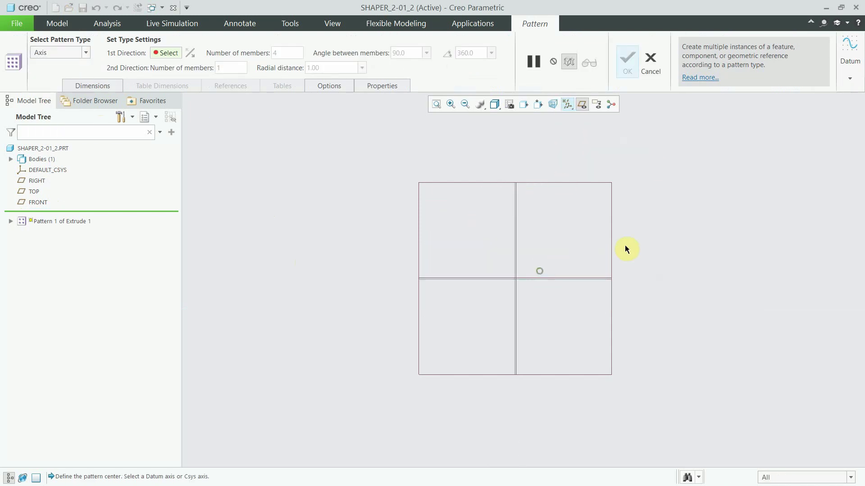
middle_drag(598, 257, 592, 297)
scroll(563, 279, up, 3)
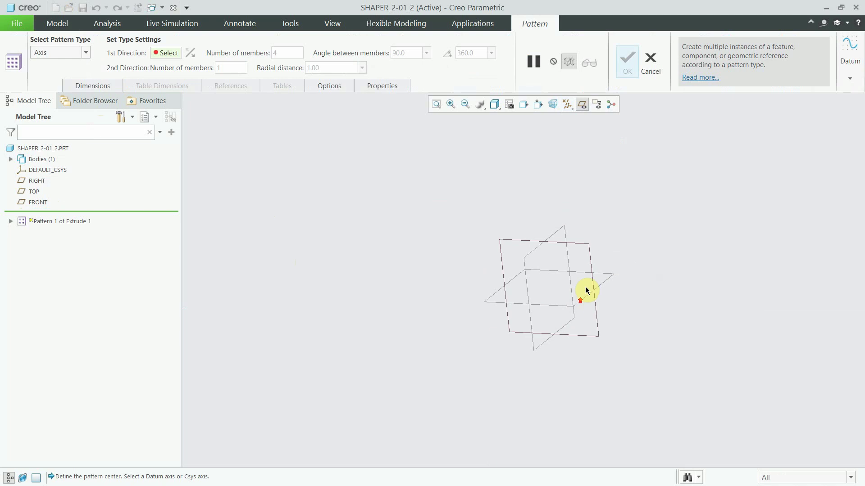
click(650, 67)
click(441, 266)
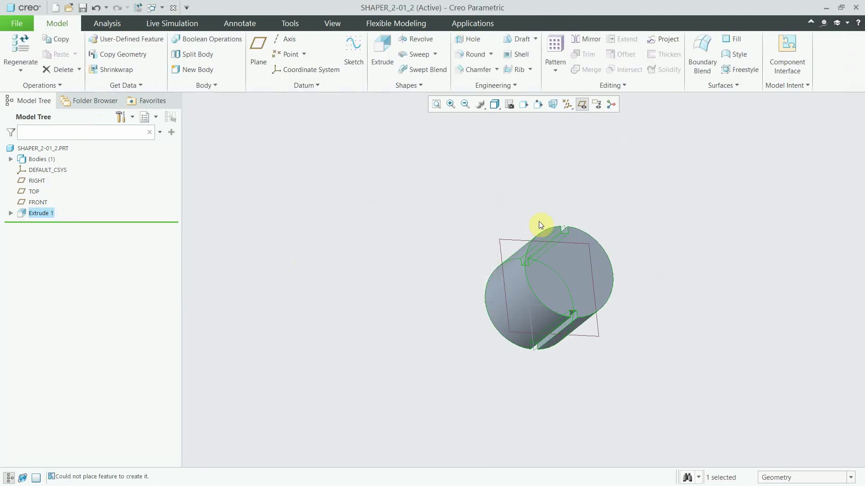
- Redefine Extrude 1 with a depth of 14
scroll(533, 275, down, 3)
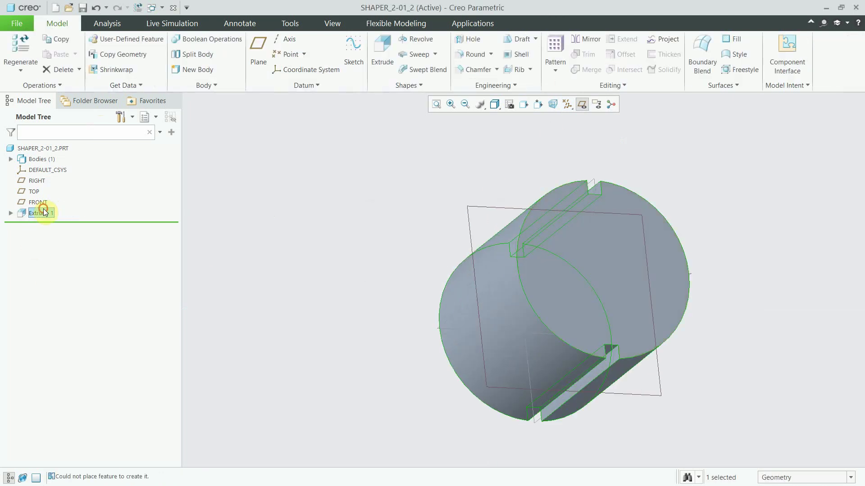
click(64, 147)
click(136, 52)
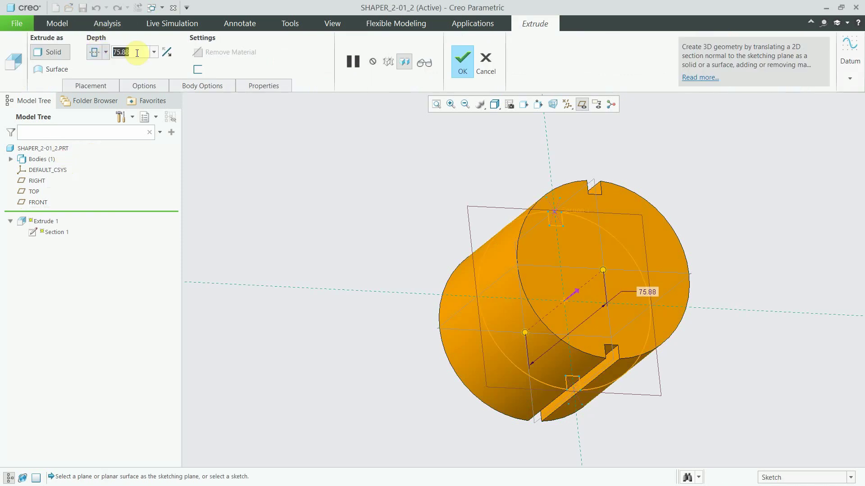
text(14)
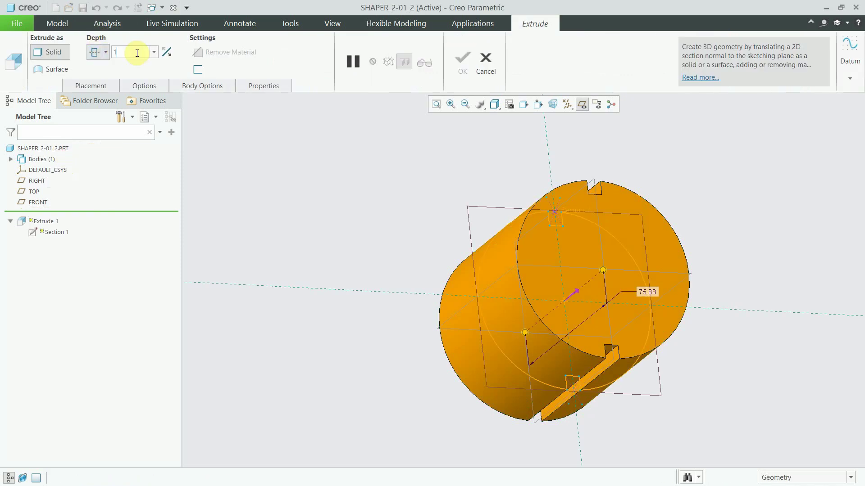
key(Return)
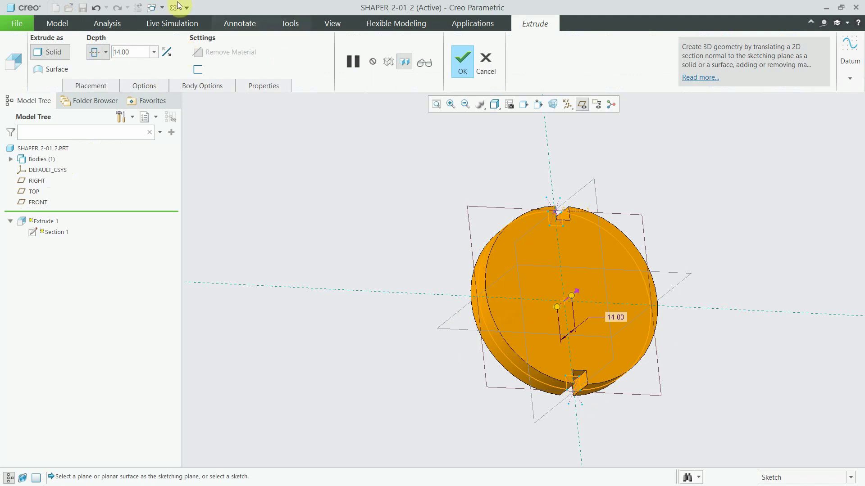
click(74, 22)
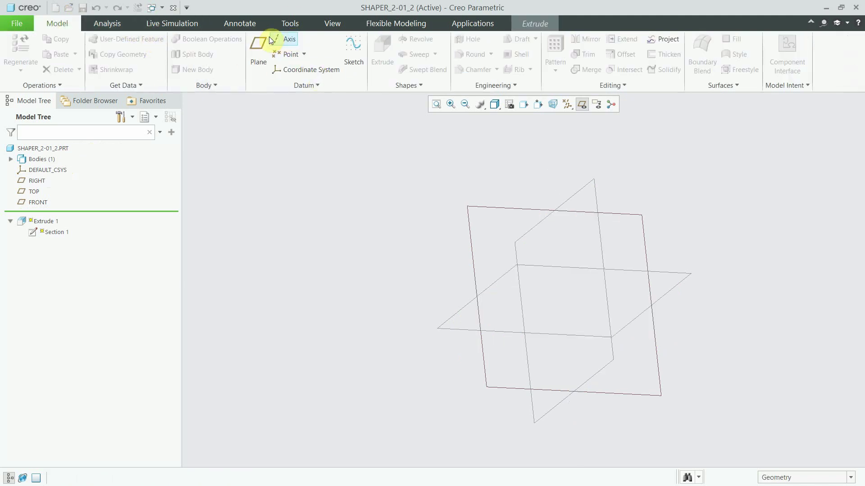
click(531, 24)
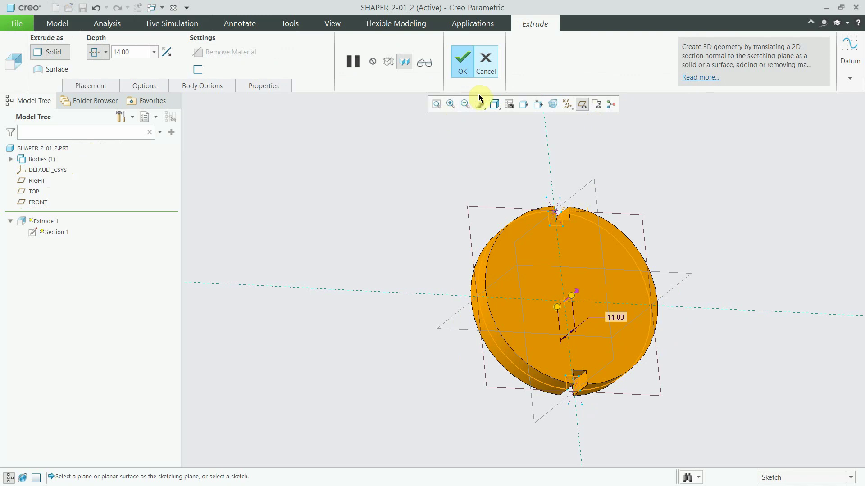
click(94, 85)
- Reopen the section sketch, view it face-on, and reapply Extrude 1 at 14 depth
click(175, 123)
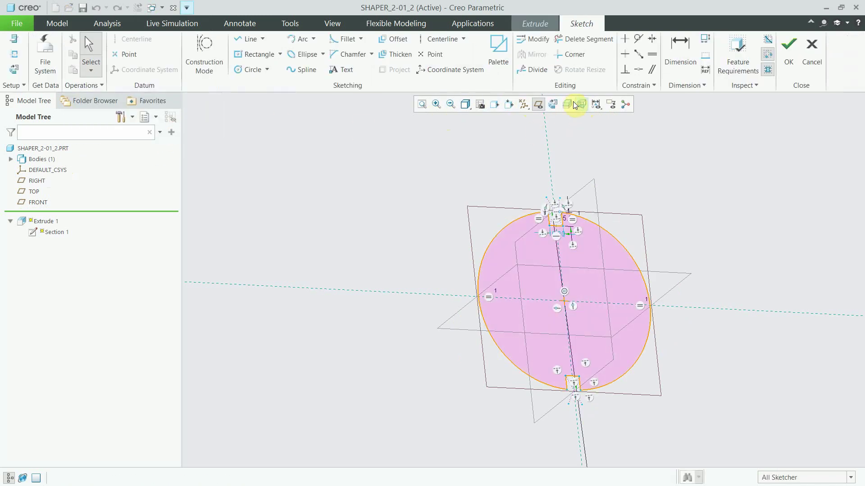
click(552, 105)
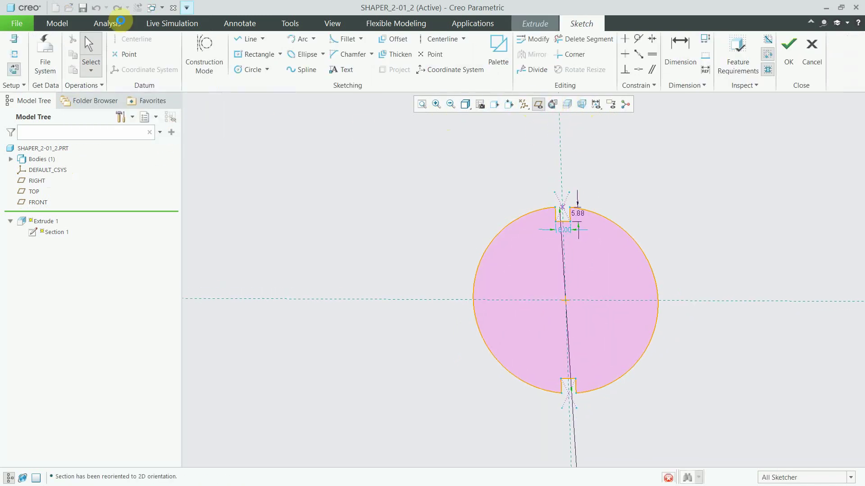
click(118, 55)
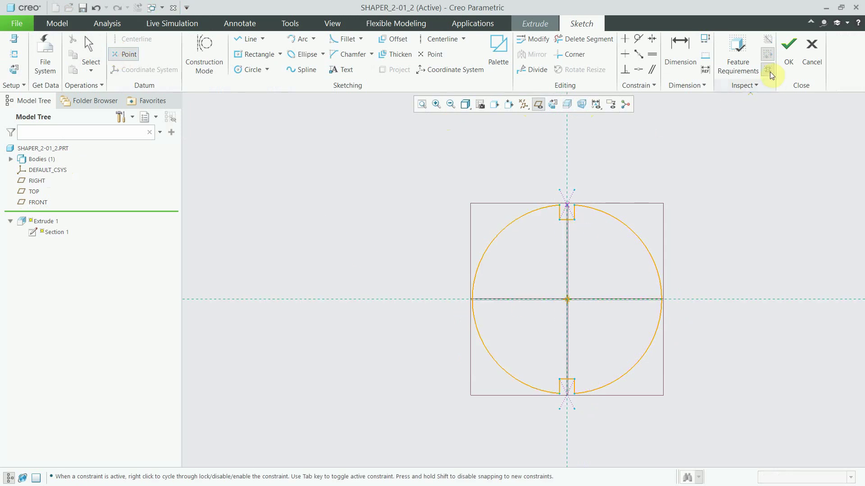
click(784, 63)
click(455, 65)
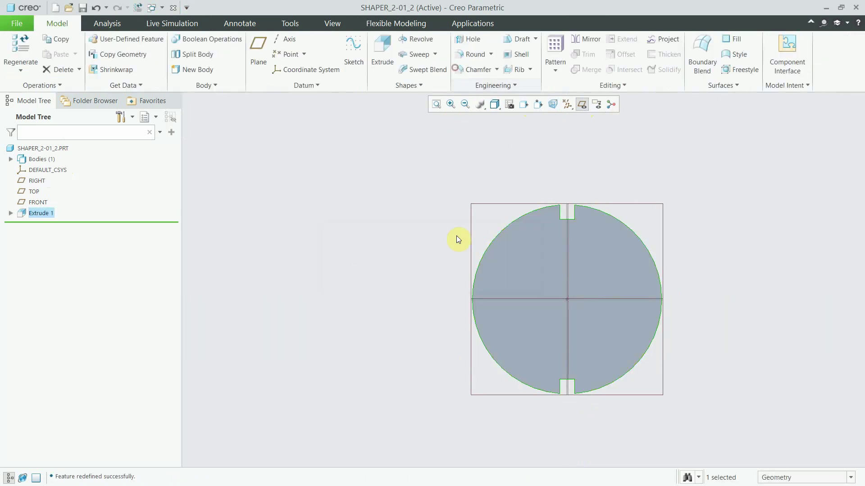
middle_drag(455, 241, 464, 244)
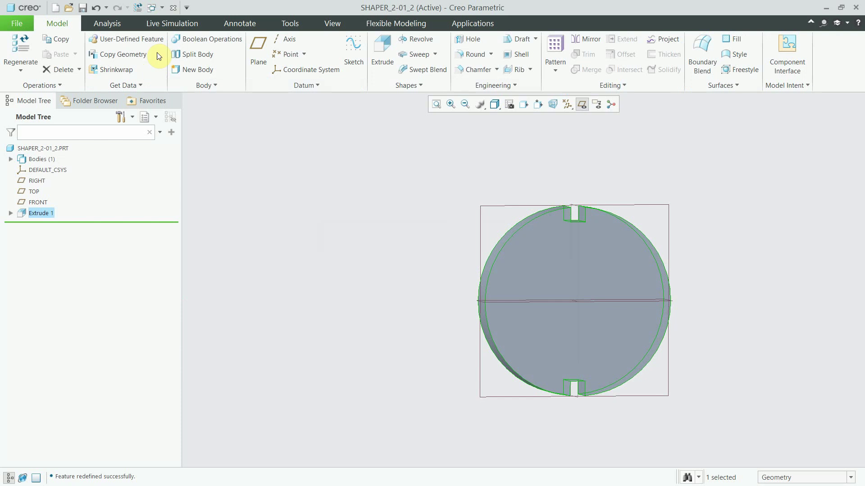
click(561, 39)
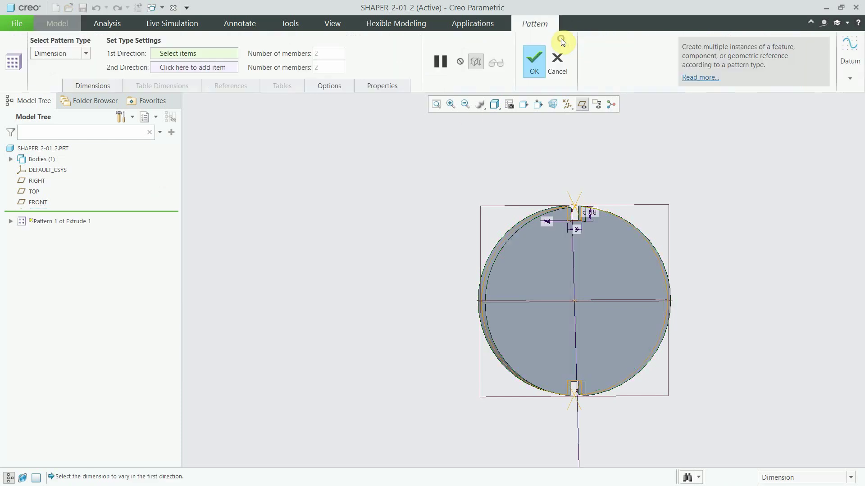
click(83, 54)
click(40, 84)
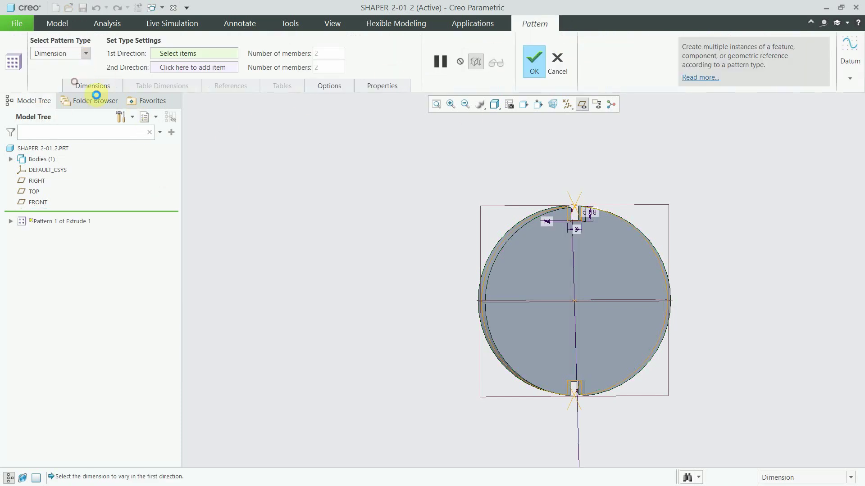
scroll(611, 330, up, 3)
middle_drag(565, 309, 574, 312)
scroll(574, 312, down, 5)
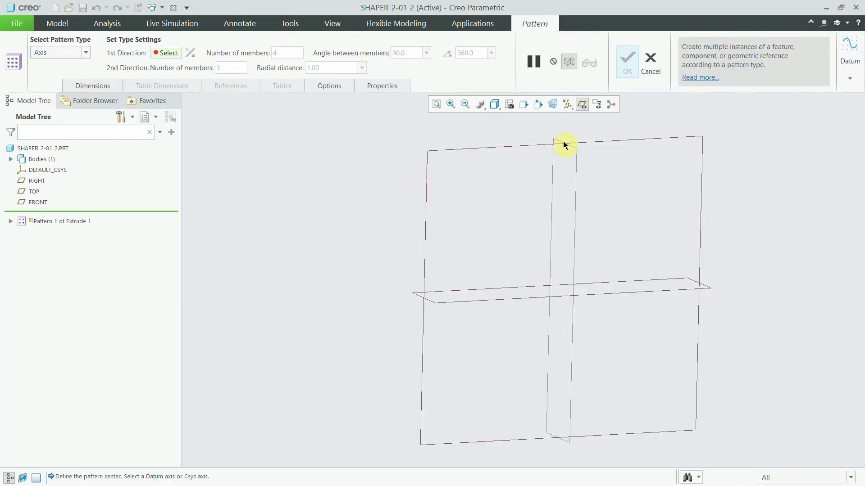
click(566, 104)
click(577, 141)
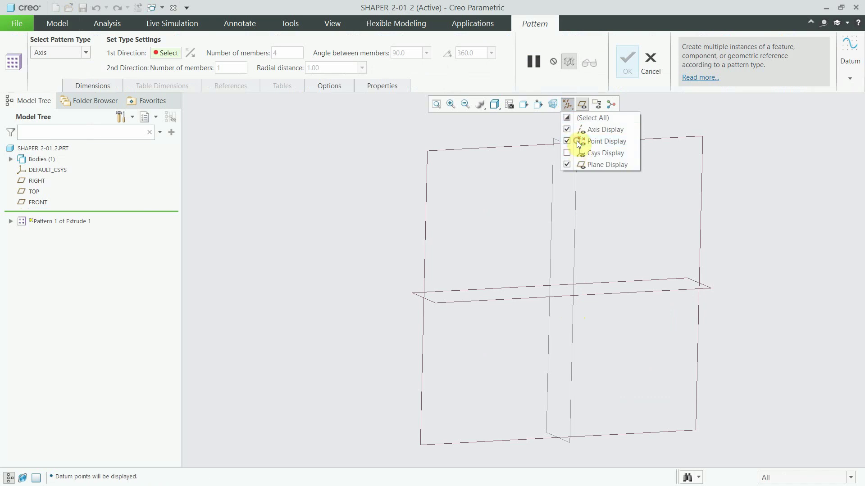
scroll(618, 282, down, 3)
scroll(618, 282, down, 2)
click(650, 60)
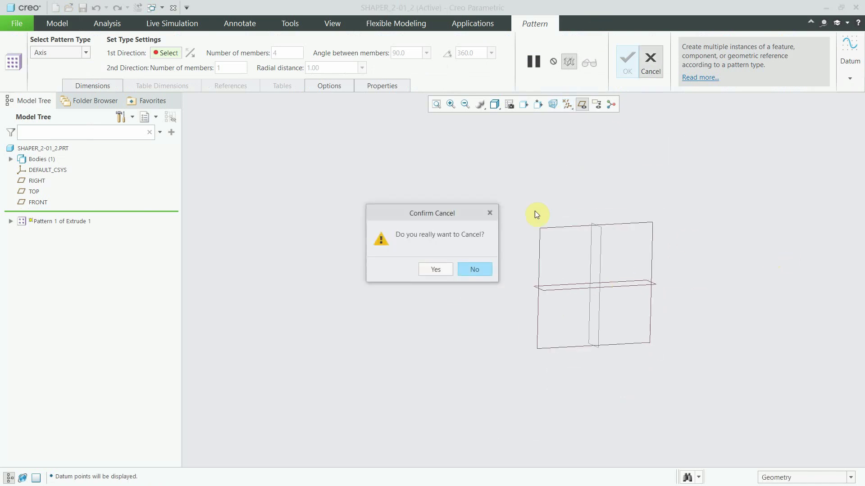
click(433, 270)
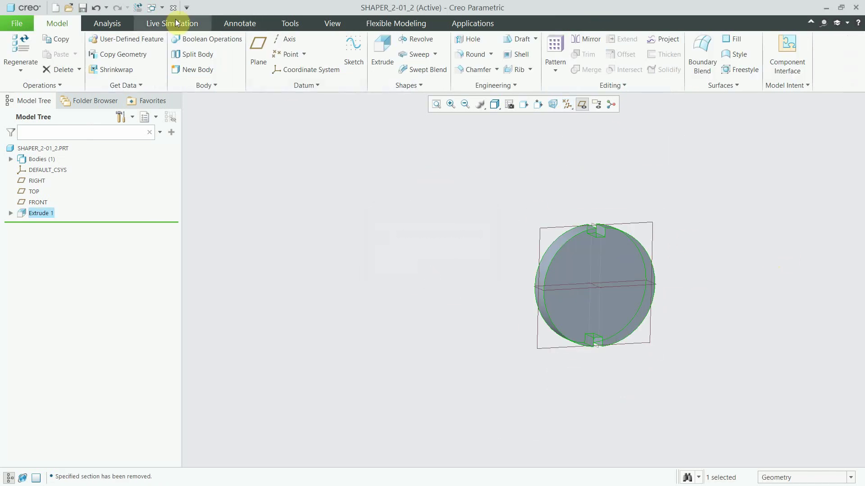
- Place a datum axis on the disc's front face referencing the RIGHT and TOP planes
click(284, 36)
scroll(610, 261, down, 3)
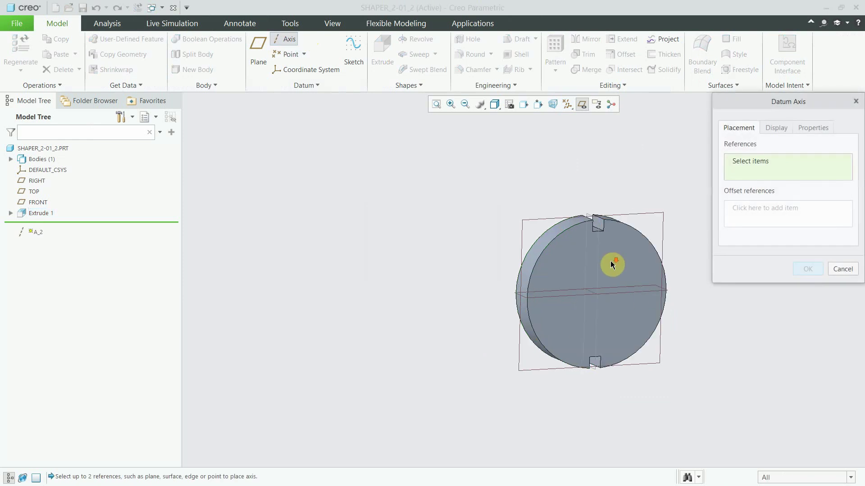
click(610, 261)
drag(577, 261, 553, 301)
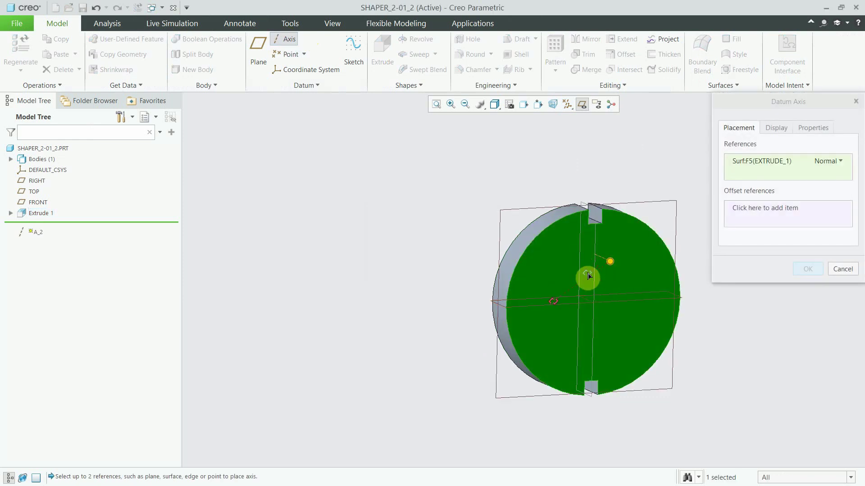
drag(607, 298, 592, 277)
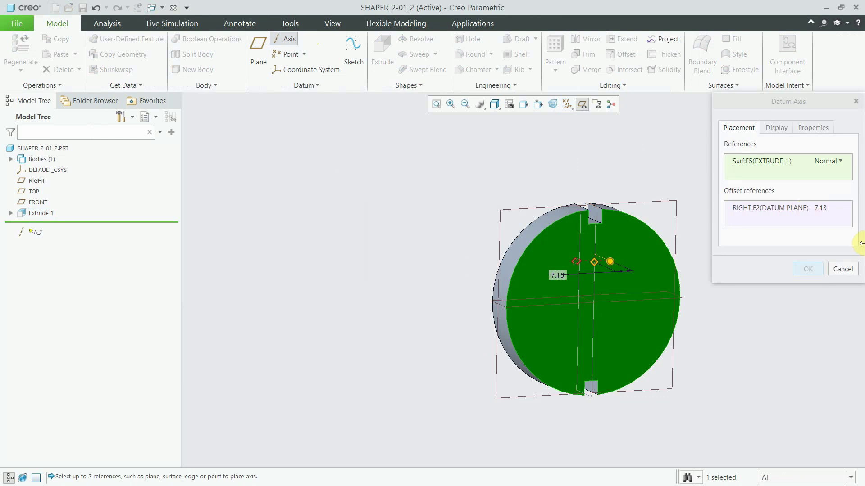
drag(577, 262, 570, 300)
- Set both plane offsets to 0 to finish axis A_2
click(826, 211)
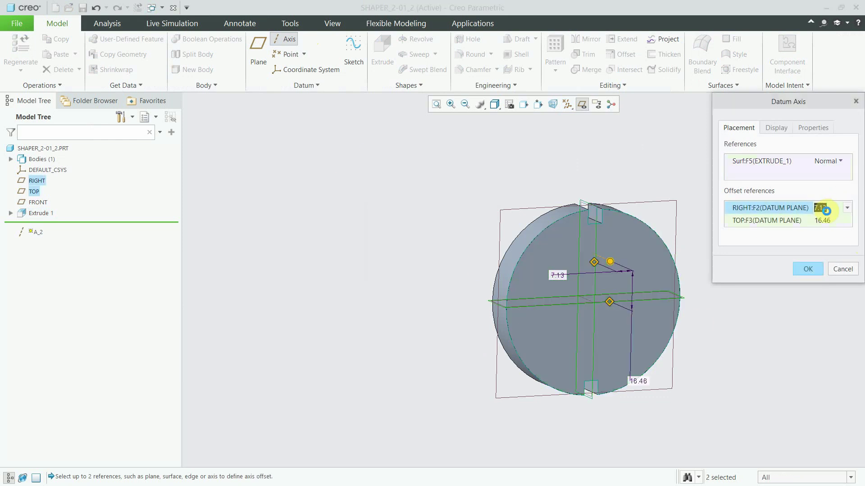
text(0)
key(Return)
click(831, 220)
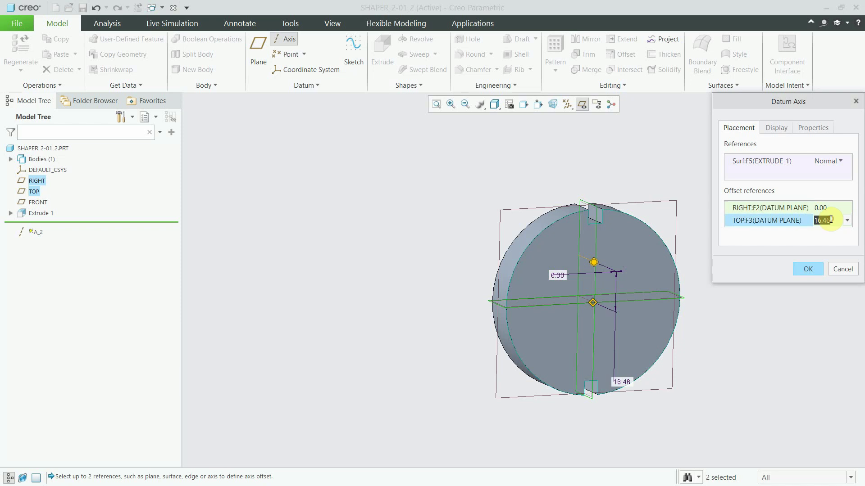
text(0)
key(Return)
click(804, 270)
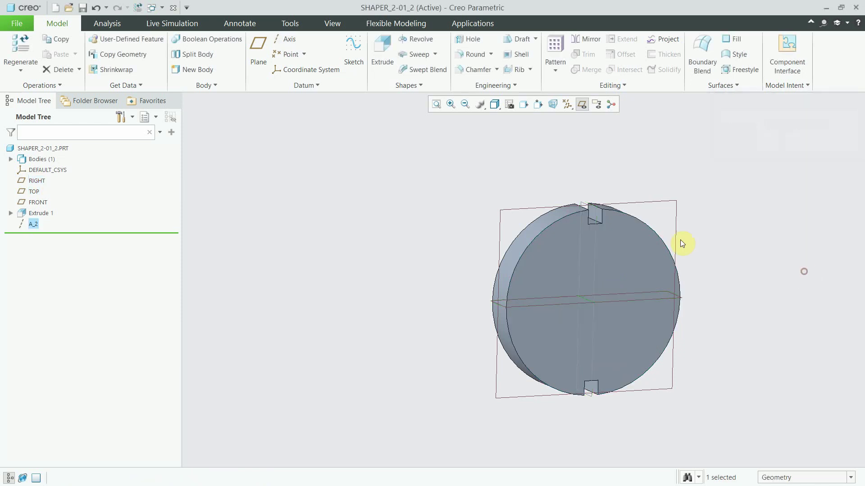
- Try a regular axis pattern of Extrude 1, then cancel it
click(32, 212)
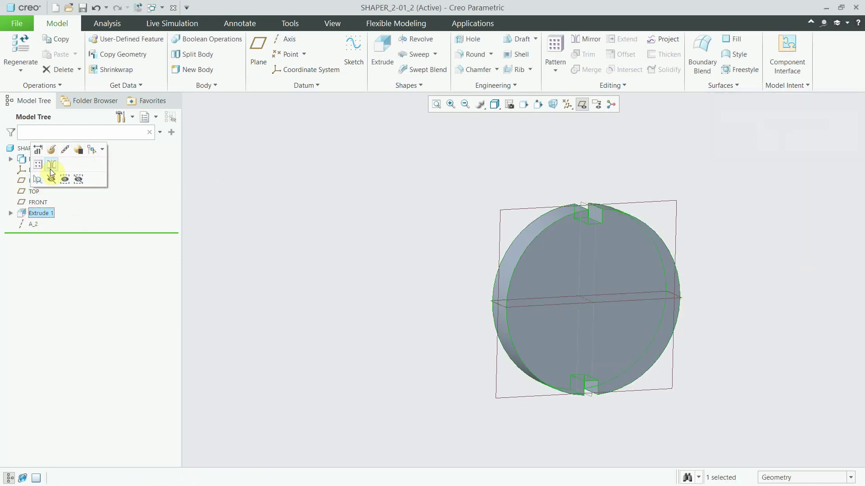
click(41, 162)
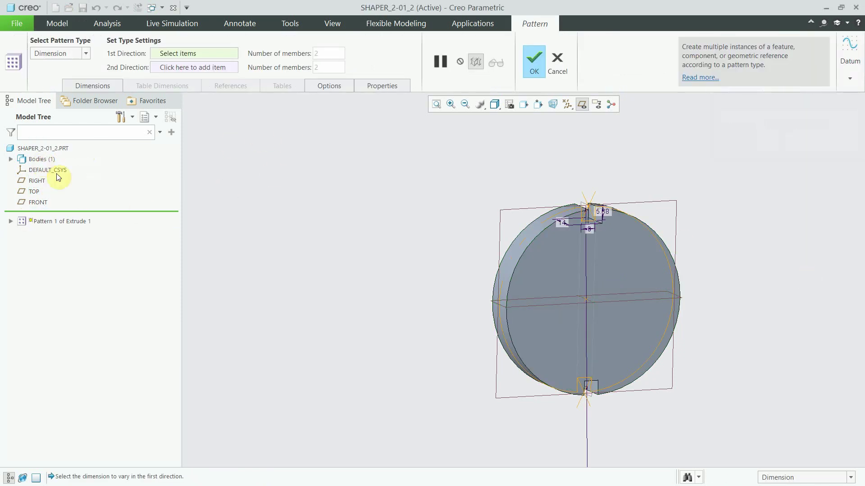
click(86, 53)
click(73, 85)
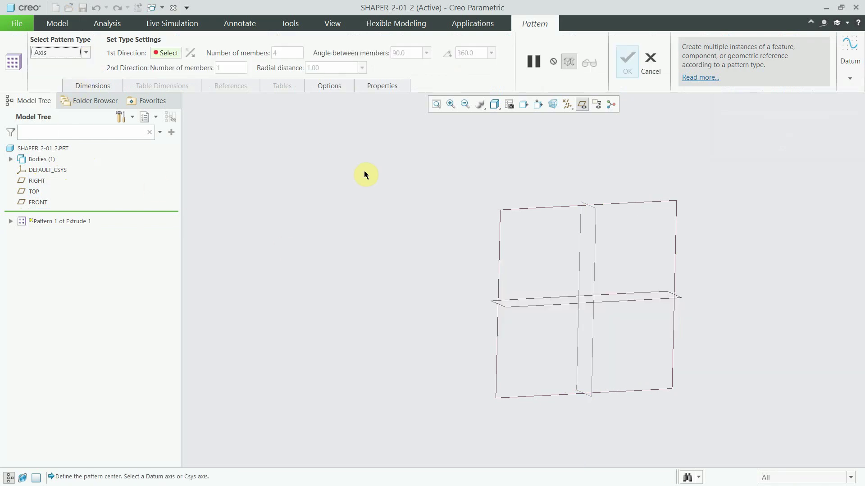
key(Escape)
click(424, 269)
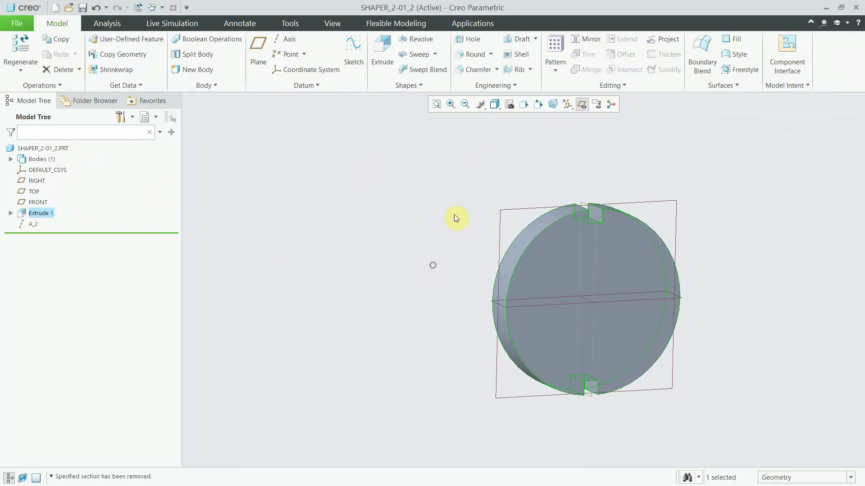
- Create a geometry pattern of Extrude 1 about axis A_2 with 3 members over 360°
click(554, 68)
click(563, 96)
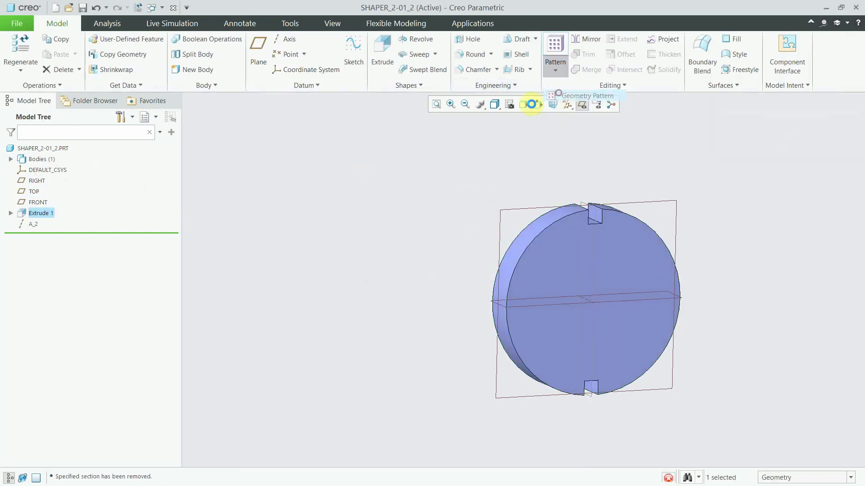
click(85, 53)
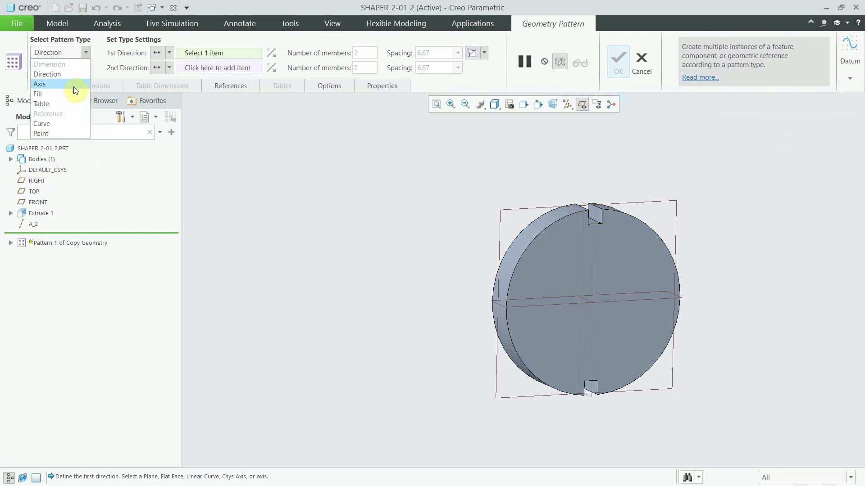
click(73, 86)
click(588, 305)
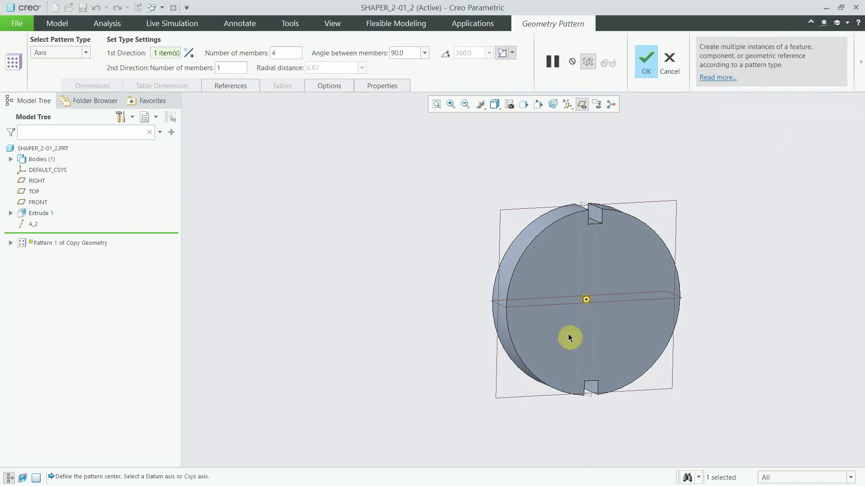
key(BackSpace)
text(3)
click(450, 52)
click(645, 58)
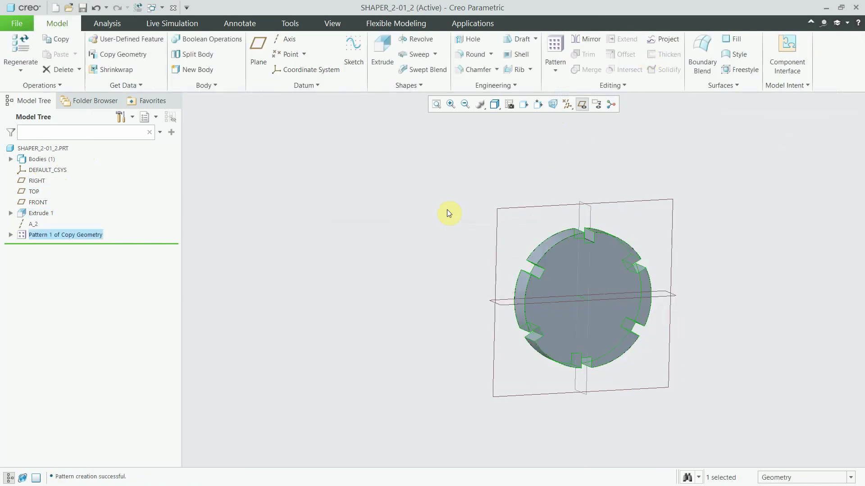
mouse_move(446, 212)
middle_down()
mouse_move(413, 206)
mouse_move(426, 214)
middle_up()
scroll(406, 190, down, 3)
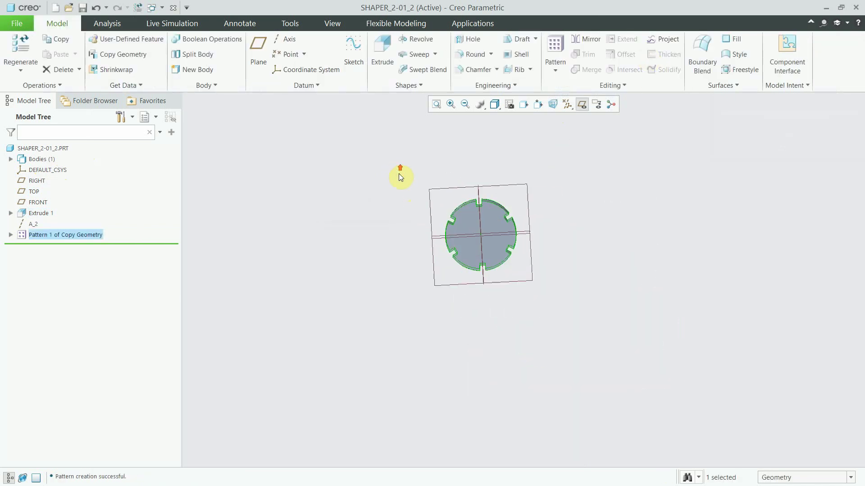
scroll(450, 216, up, 2)
scroll(429, 182, up, 2)
scroll(469, 261, up, 3)
scroll(469, 259, down, 5)
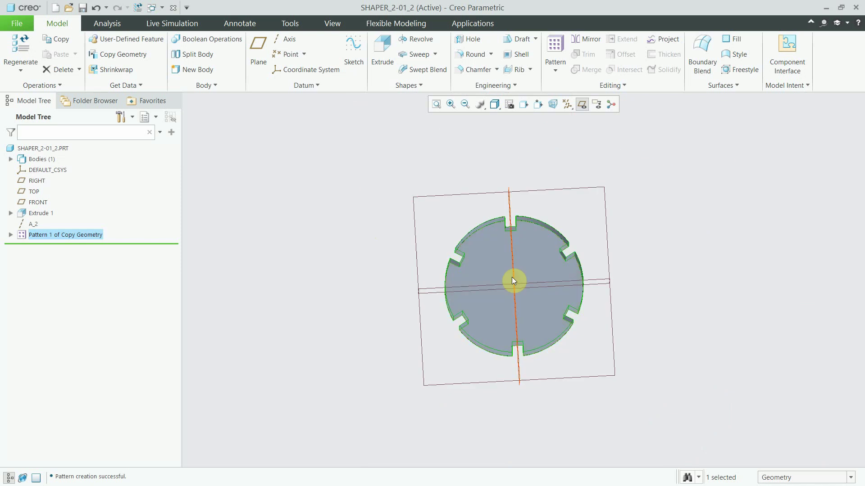
mouse_move(512, 280)
middle_down()
mouse_move(539, 226)
mouse_move(540, 243)
middle_up()
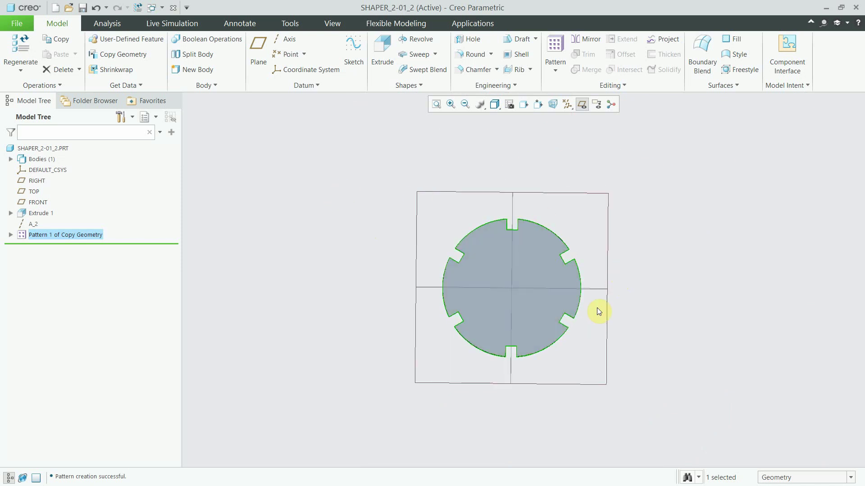
middle_drag(598, 308, 549, 382)
scroll(549, 382, up, 3)
click(555, 271)
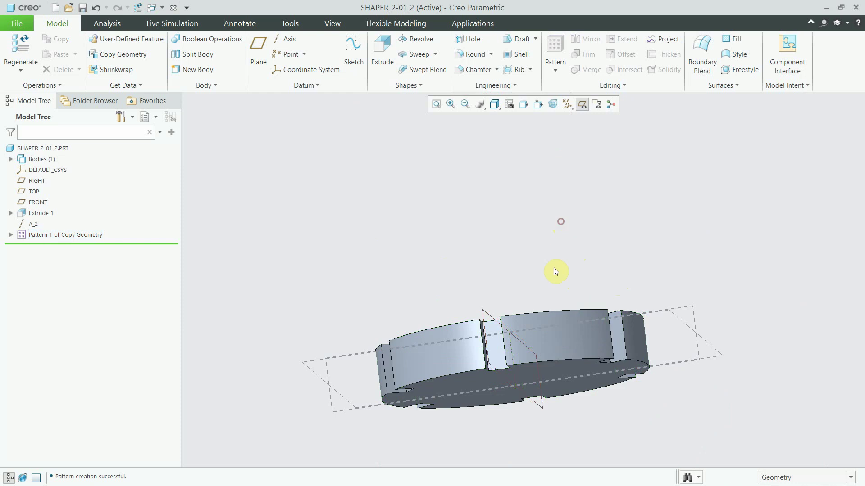
scroll(493, 286, up, 5)
click(494, 289)
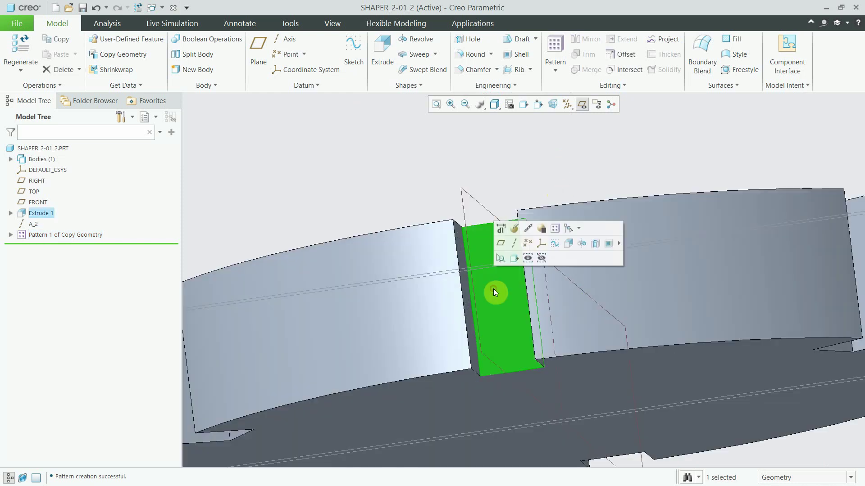
- Start a hole on the notch face with an offset reference to the top face
click(468, 38)
middle_drag(575, 214, 567, 265)
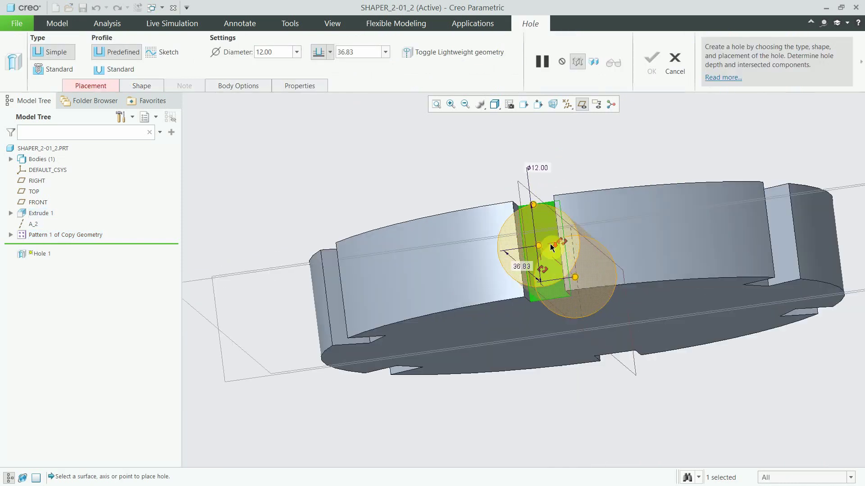
scroll(568, 265, up, 3)
mouse_move(568, 239)
mouse_down()
mouse_move(371, 208)
mouse_move(584, 298)
mouse_move(548, 195)
mouse_up()
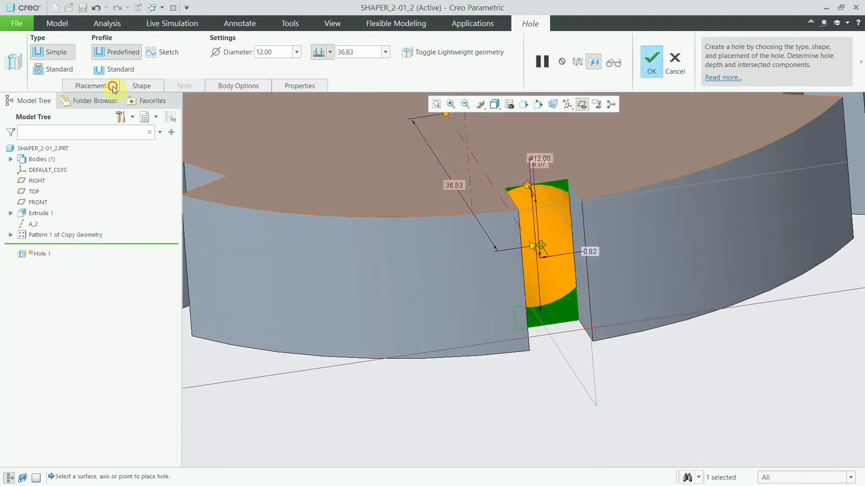
- Set the hole offsets to 7 from the top face and 0 from RIGHT
click(114, 86)
click(194, 175)
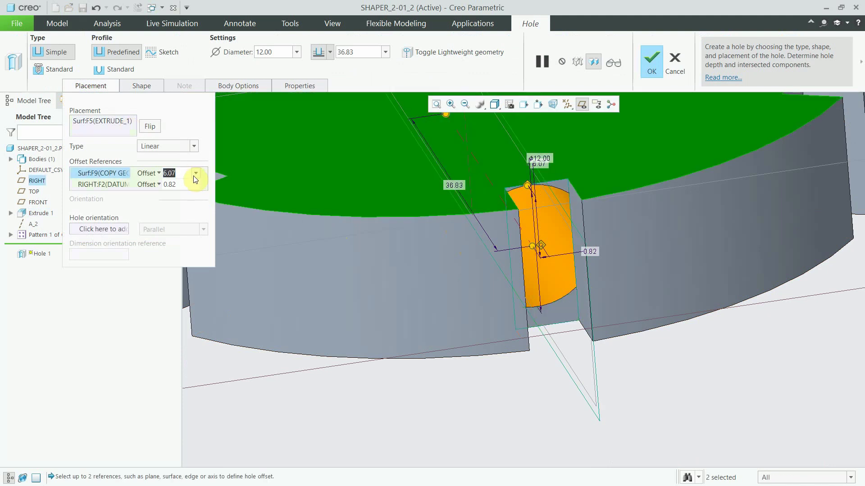
text(0)
key(Return)
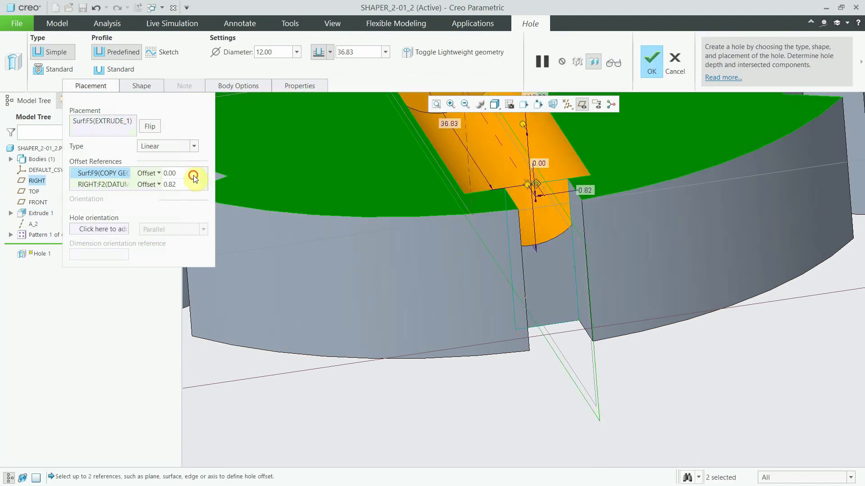
text(7)
key(Return)
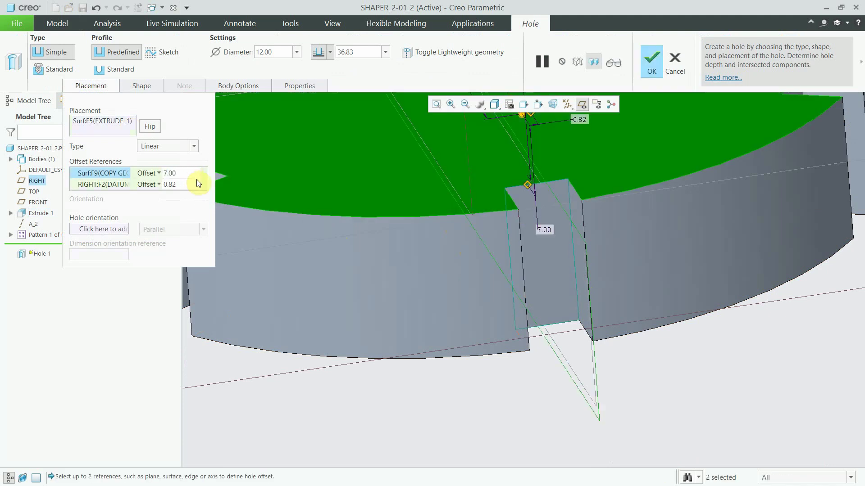
click(192, 172)
key(Return)
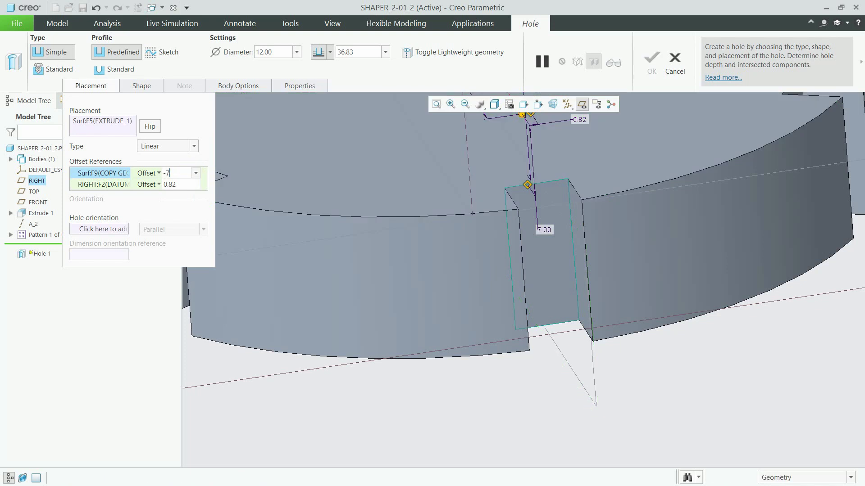
click(181, 186)
text(0)
key(Return)
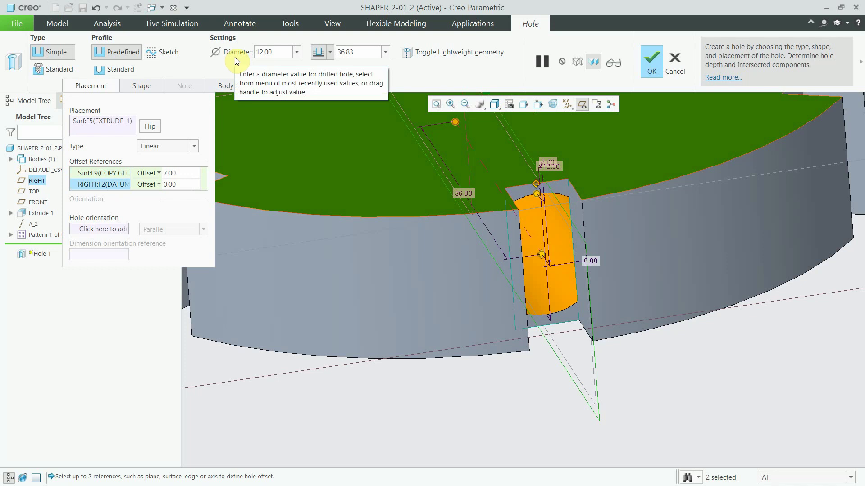
- Finish Hole 1 as a predefined drilled hole, 6.00 diameter and 8.00 deep
click(109, 75)
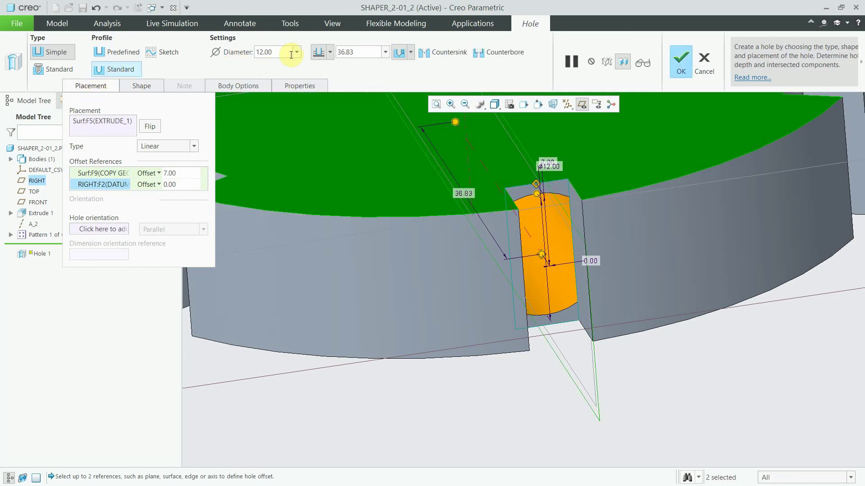
double_click(291, 54)
text(6)
key(Return)
click(357, 48)
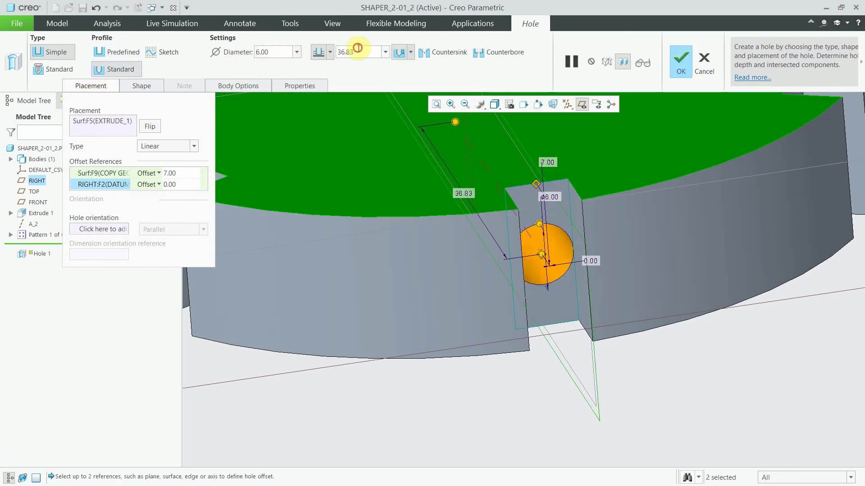
double_click(358, 48)
text(8)
key(Return)
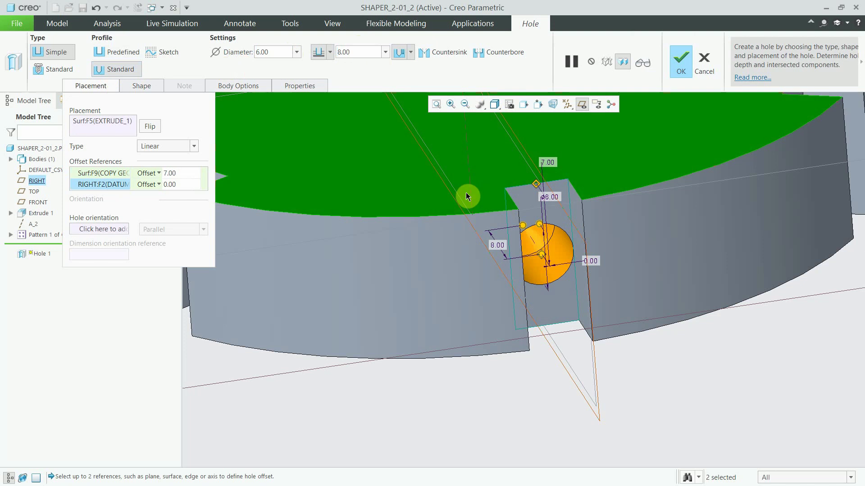
mouse_move(483, 231)
middle_down()
mouse_move(473, 245)
mouse_move(485, 212)
middle_up()
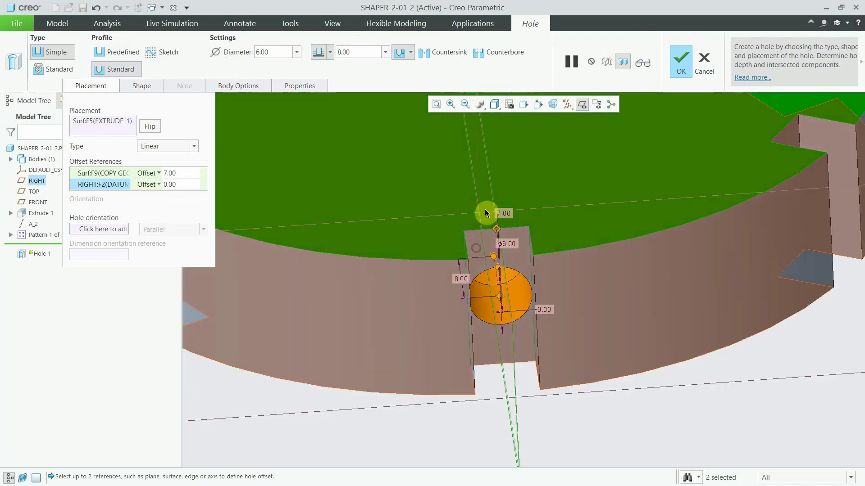
key(ctrl+d)
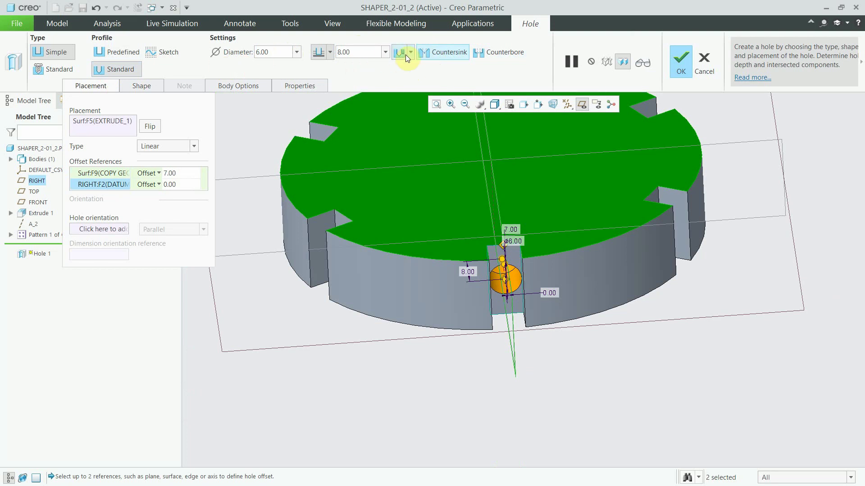
click(126, 50)
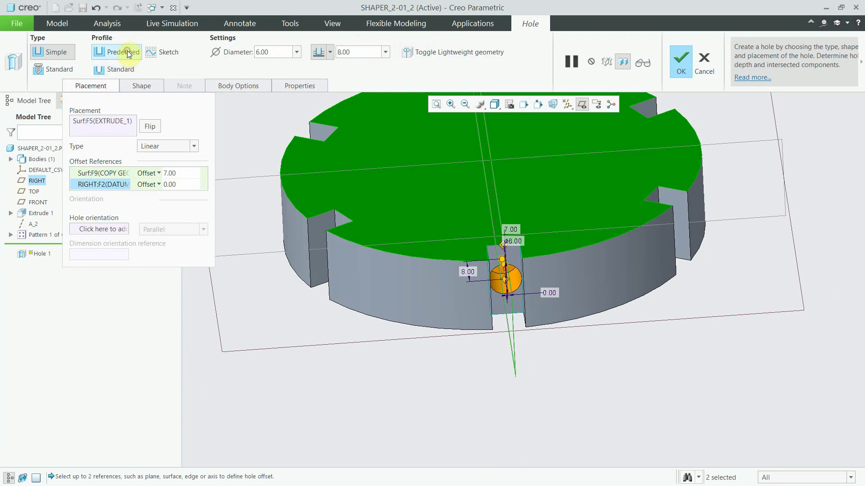
click(677, 60)
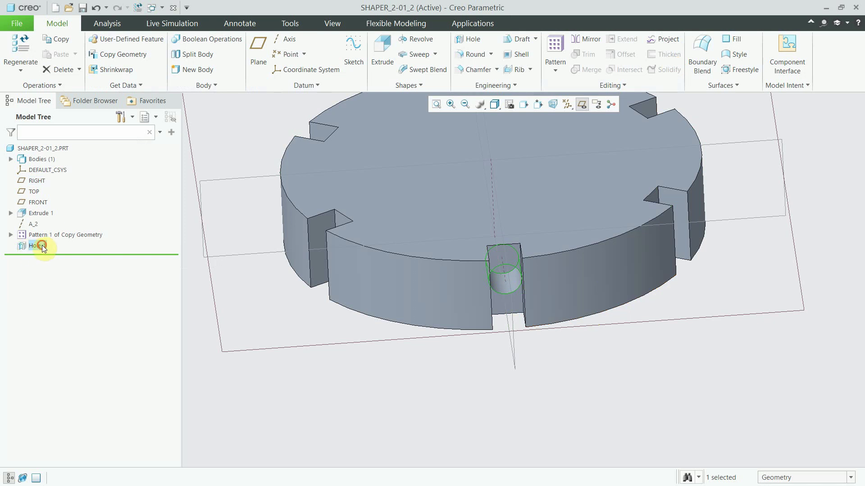
- Pattern Hole 1 about axis A_2 with 6 members spread evenly over 360°
click(48, 201)
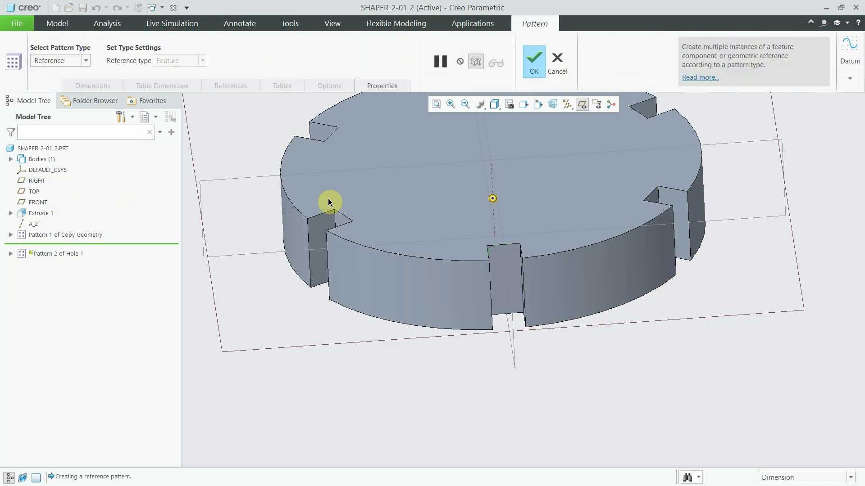
click(86, 60)
click(72, 91)
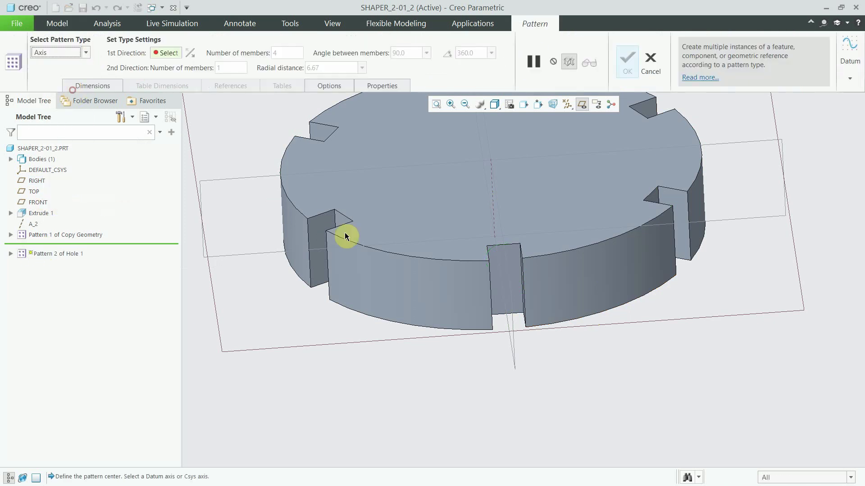
click(33, 223)
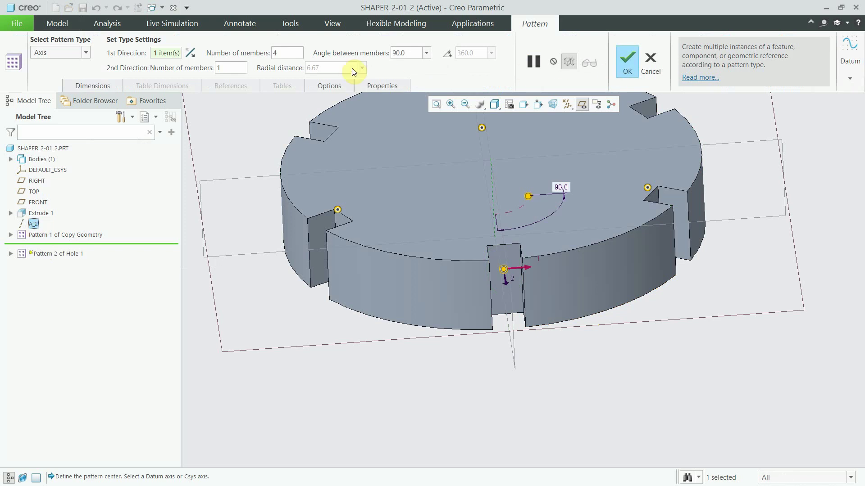
click(290, 54)
key(BackSpace)
text(6)
click(453, 55)
middle_drag(535, 230, 607, 121)
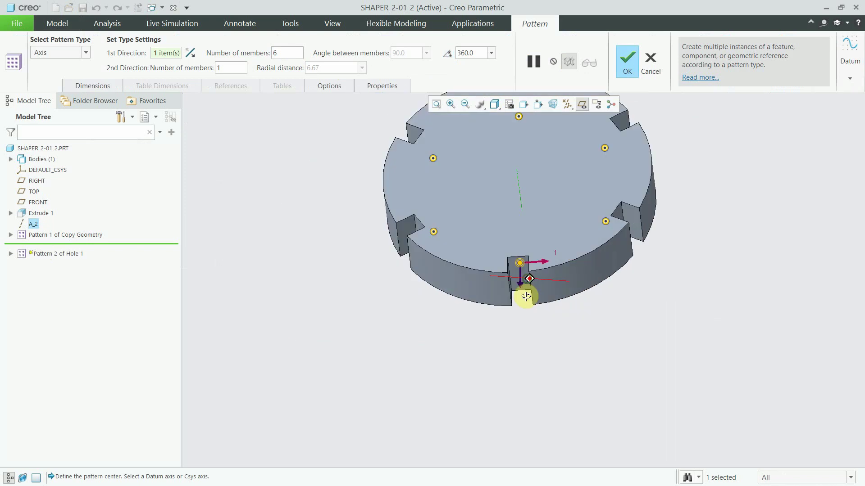
middle_click(584, 328)
mouse_move(584, 328)
middle_down()
mouse_move(622, 296)
mouse_move(589, 276)
mouse_move(571, 235)
mouse_move(550, 312)
middle_up()
- Sketch a 60-diameter circle at the origin on the disc's flat face for an extrusion
click(547, 301)
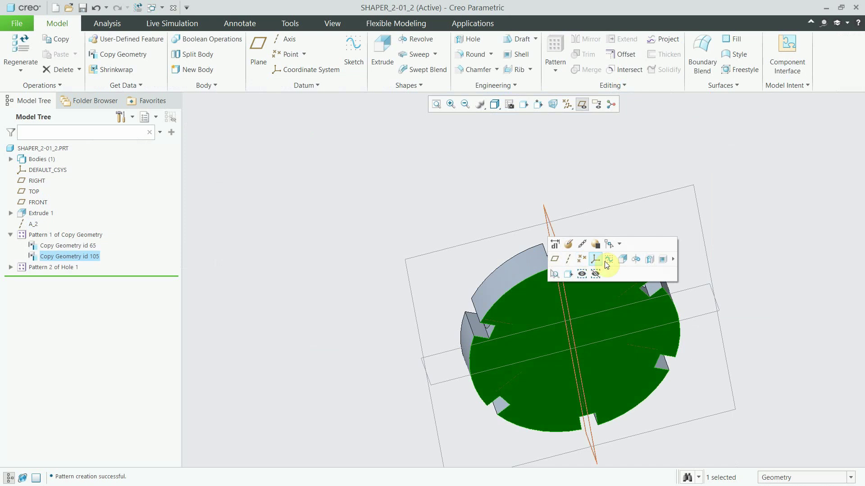
click(620, 263)
click(556, 105)
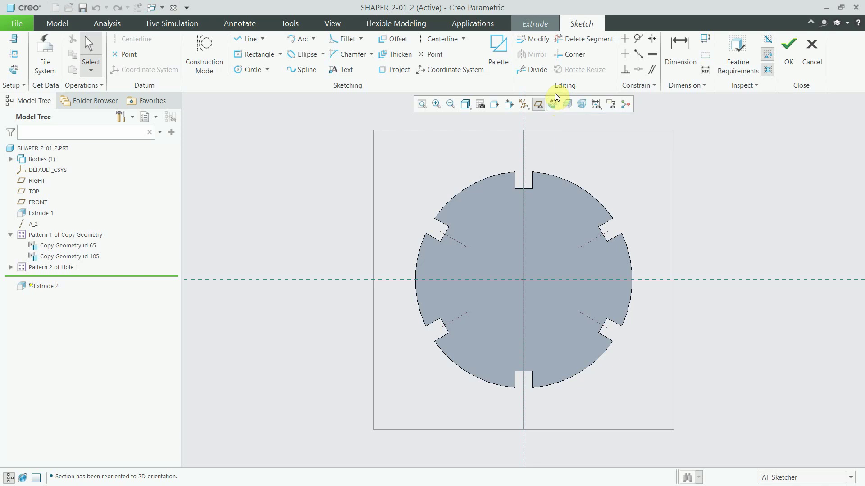
click(250, 69)
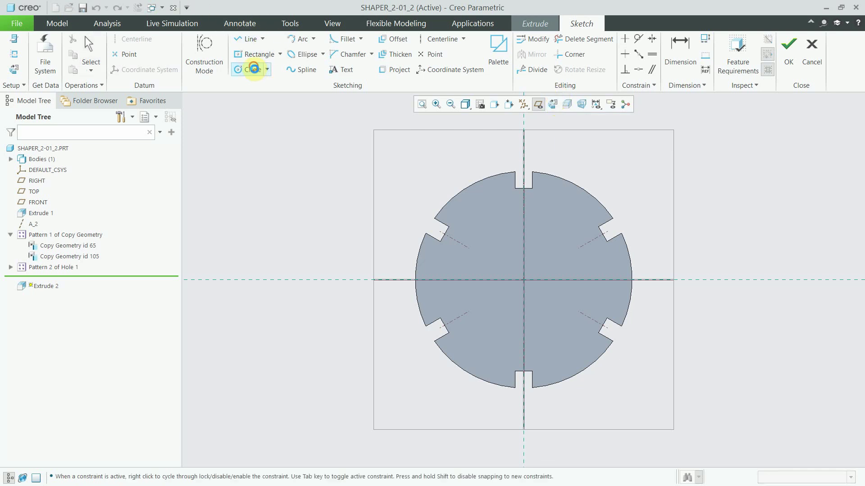
click(525, 280)
click(525, 241)
middle_click(526, 241)
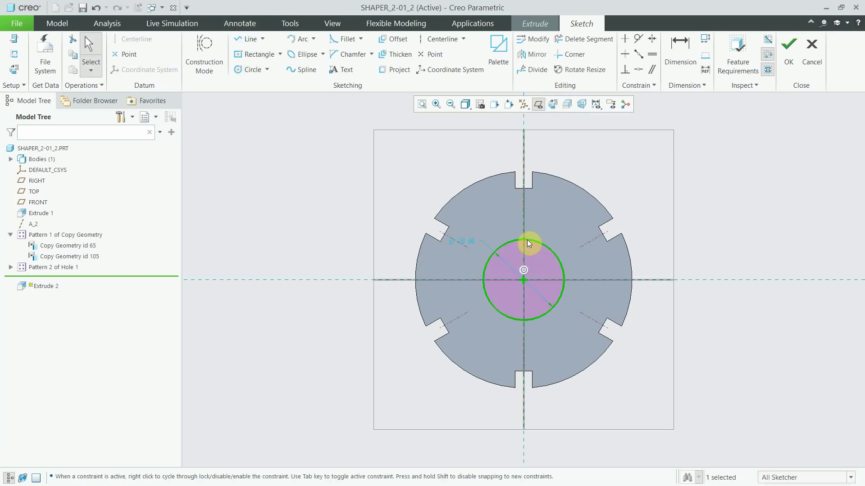
double_click(465, 242)
text(60)
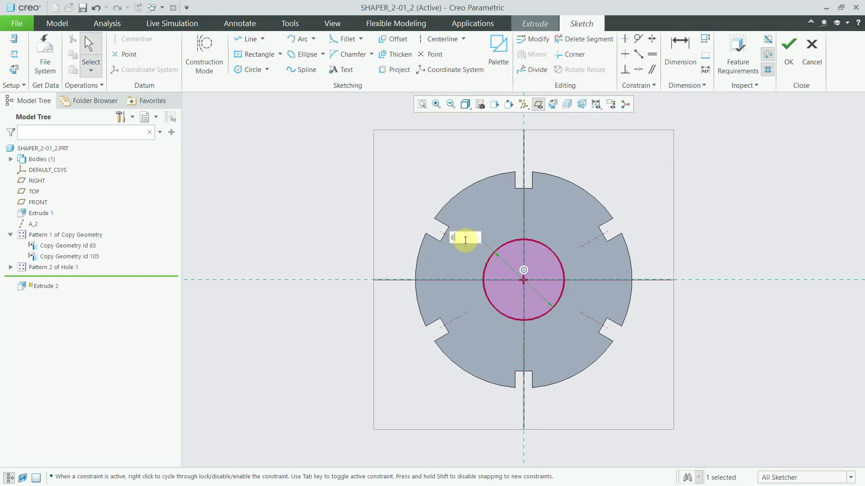
key(Return)
click(788, 62)
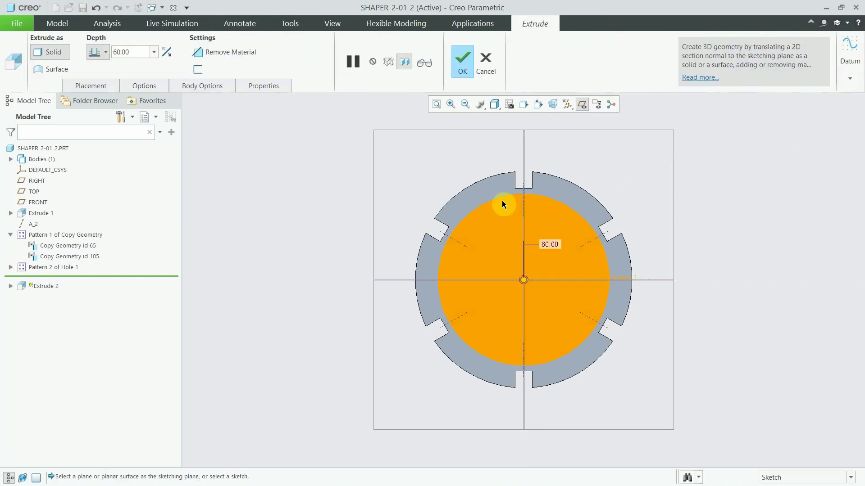
- Set the extrusion depth to 4.00 and finish Extrude 2
double_click(123, 52)
text(5)
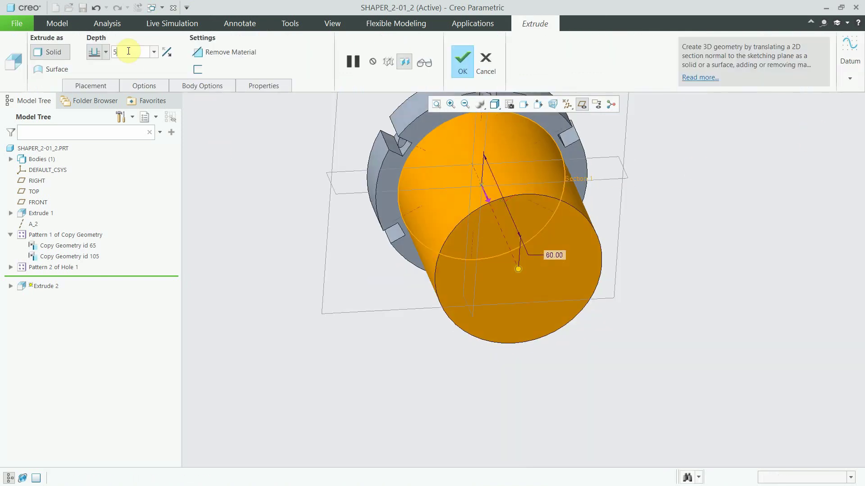
key(Return)
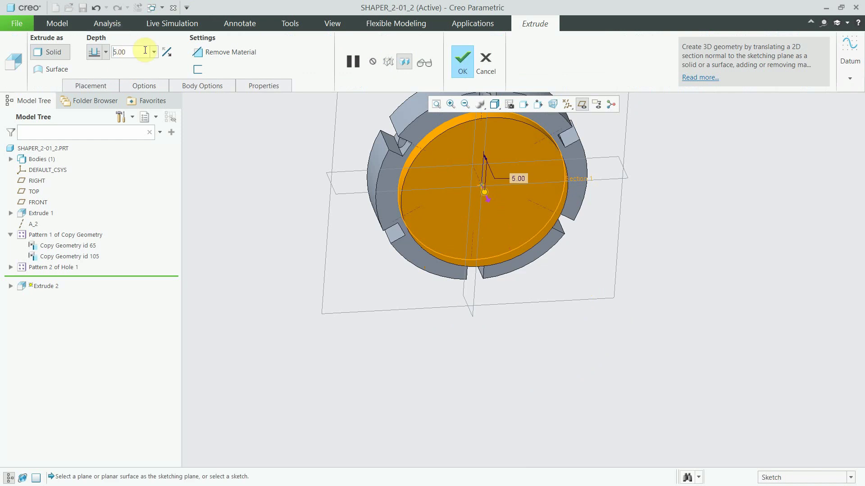
key(Delete)
text(4)
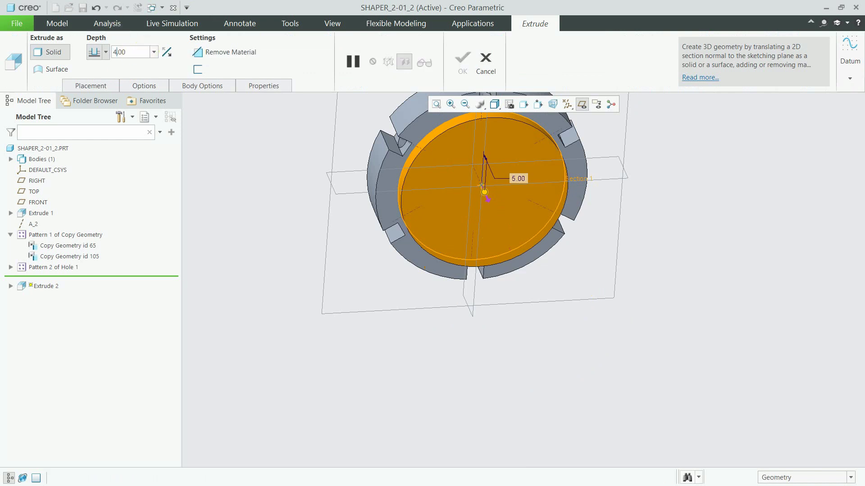
key(Return)
click(465, 67)
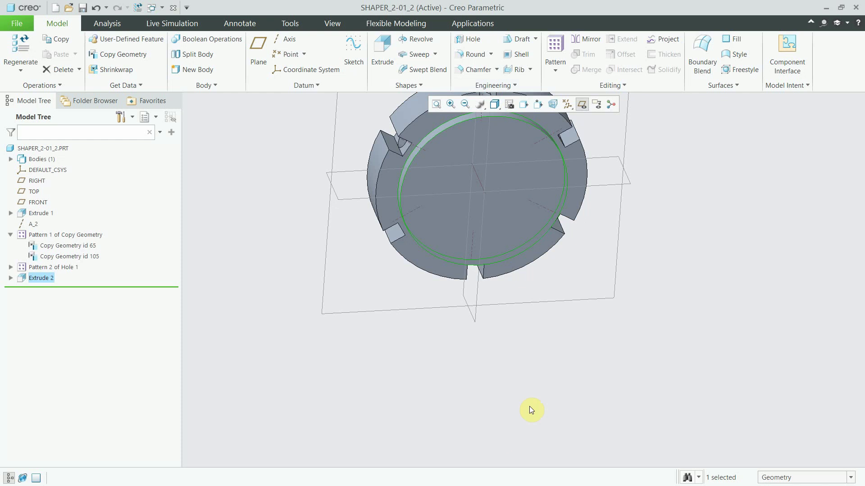
key(ctrl+d)
- Start a revolve sketched on TOP and draw the hub's stepped, tapering line profile
middle_drag(503, 231, 490, 312)
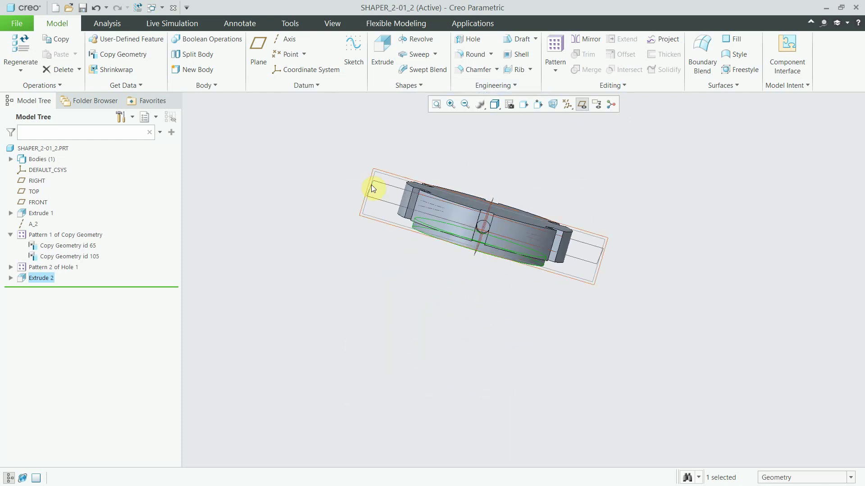
click(371, 184)
click(407, 140)
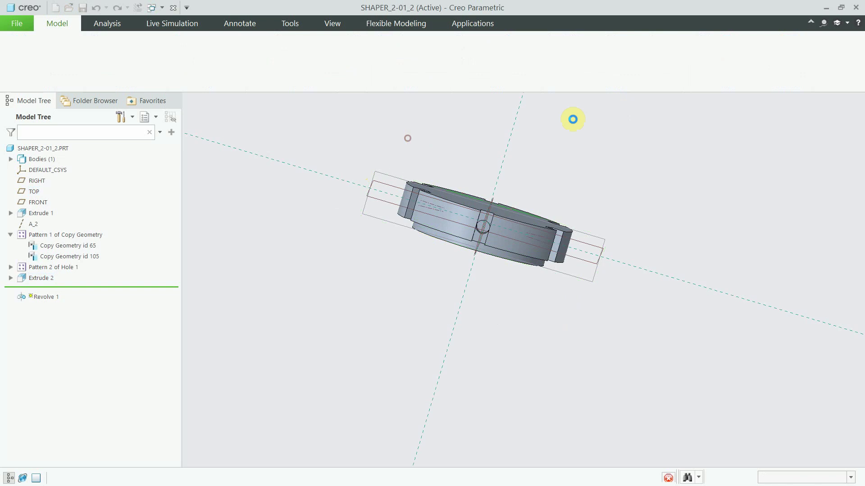
click(551, 104)
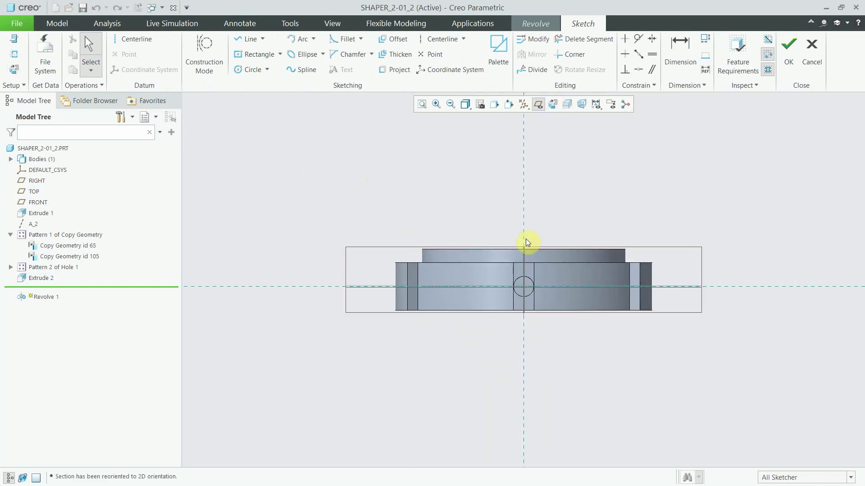
scroll(521, 204, down, 3)
click(247, 39)
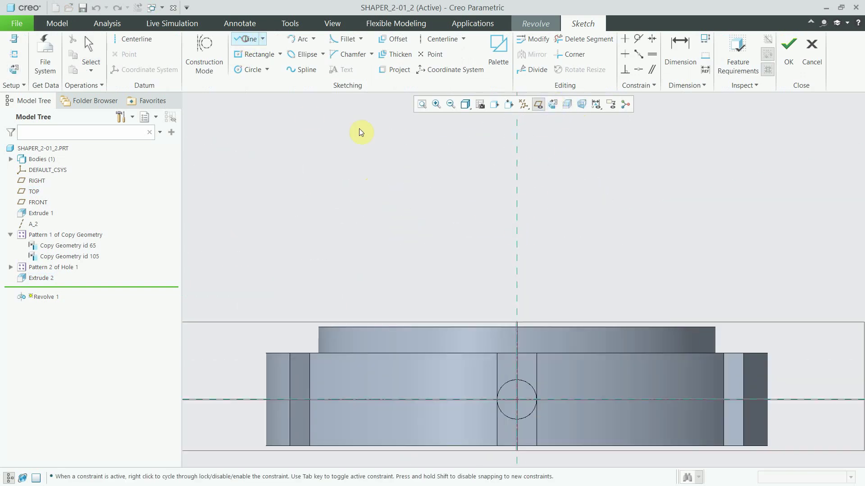
click(516, 326)
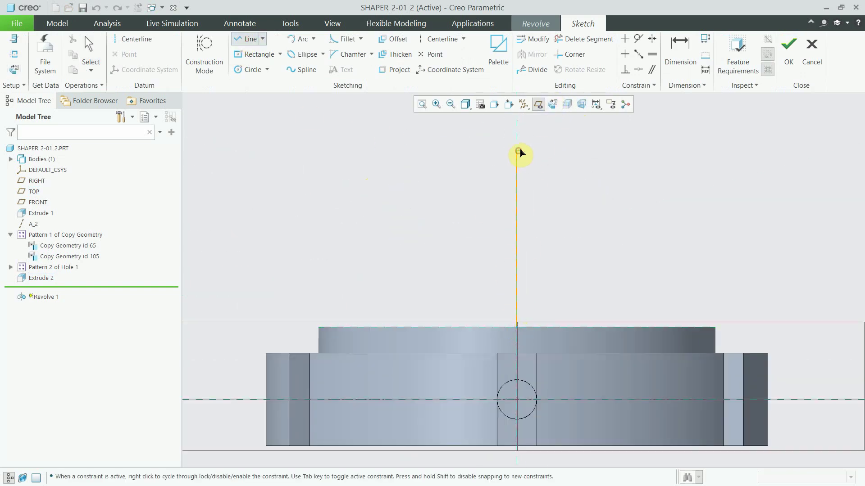
click(517, 151)
click(614, 151)
click(614, 266)
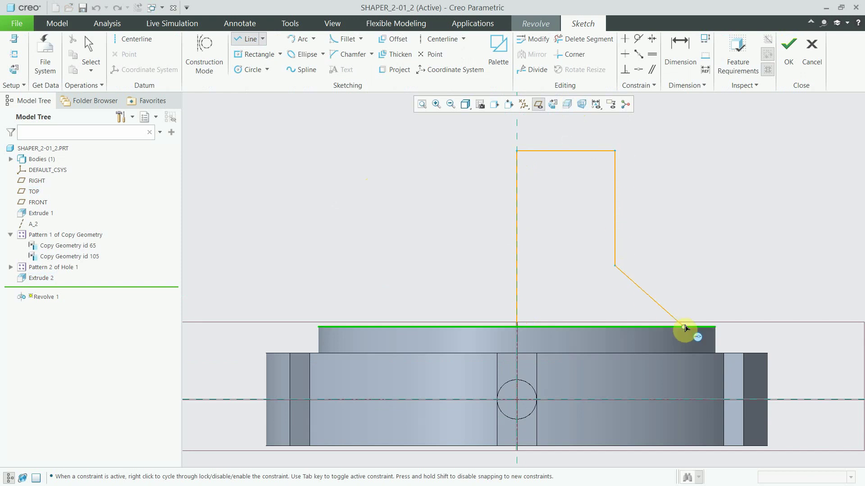
click(715, 327)
middle_click(696, 303)
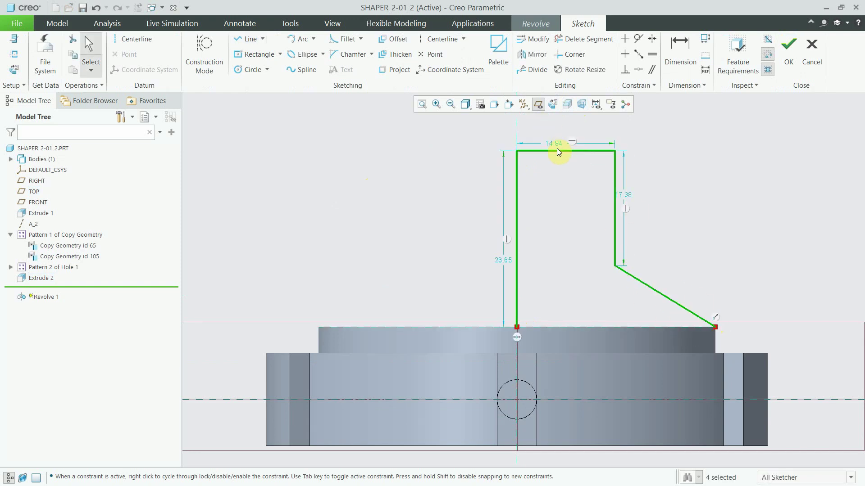
- Dimension the profile: 20.00 top width, 18.00 left height, 12.00 right height
double_click(555, 145)
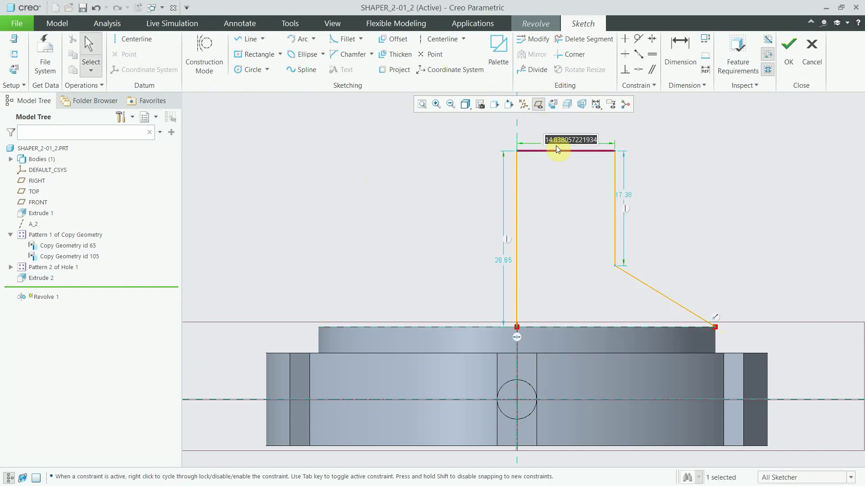
text(20)
key(Return)
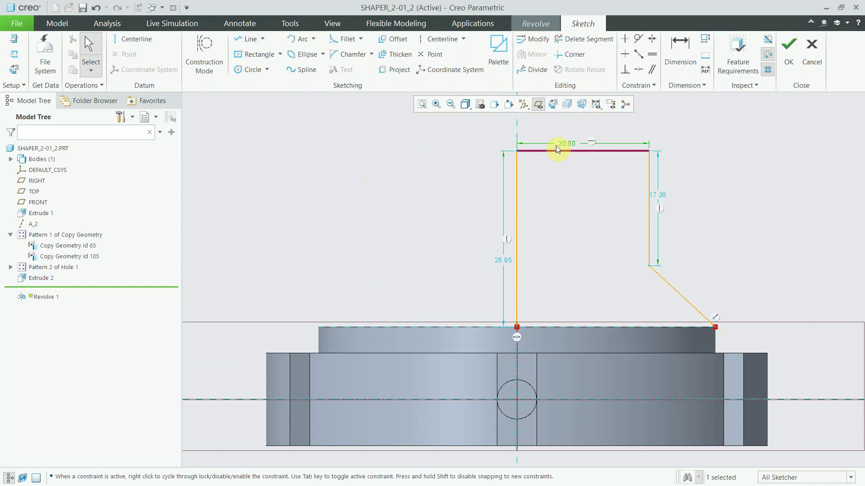
double_click(498, 261)
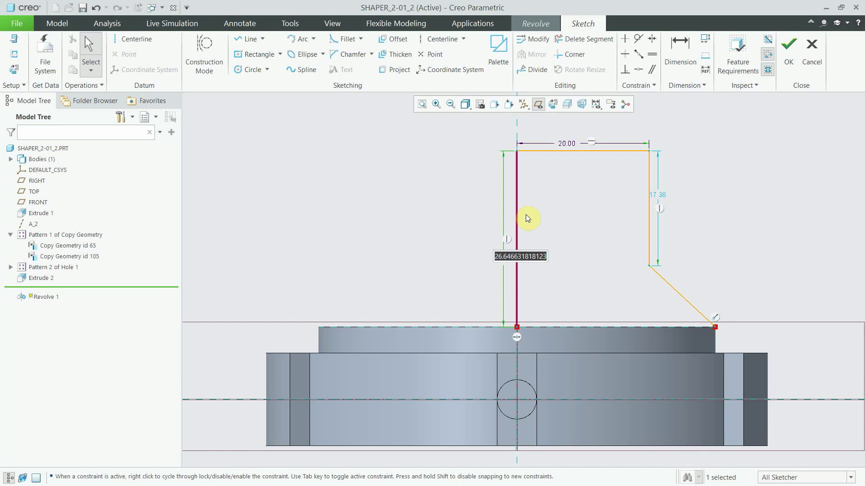
text(18)
key(Return)
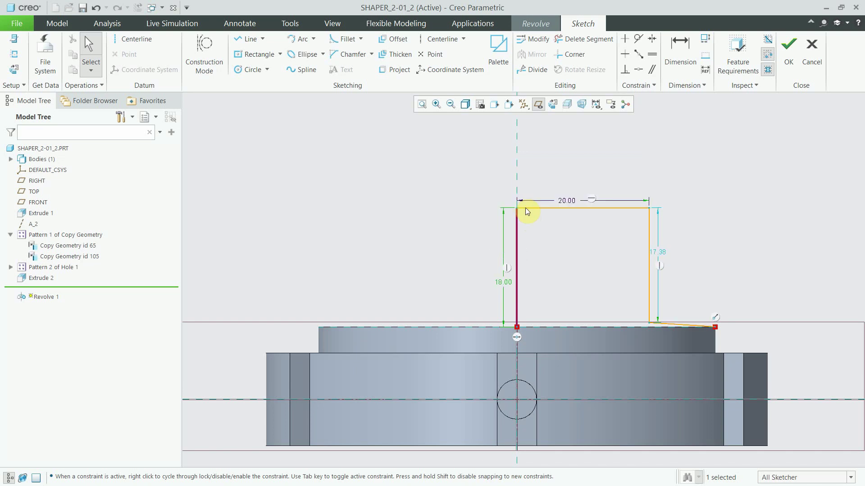
double_click(657, 252)
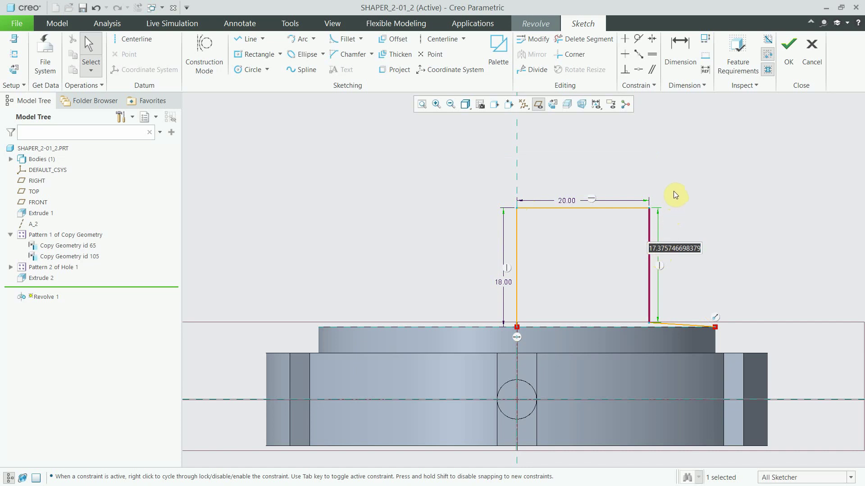
text(12)
key(Return)
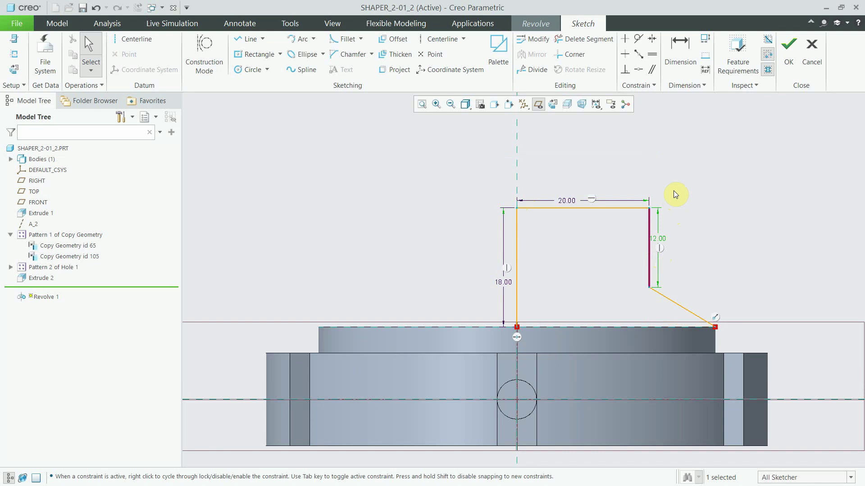
- Close the profile with a base line along the disc's top edge
click(439, 38)
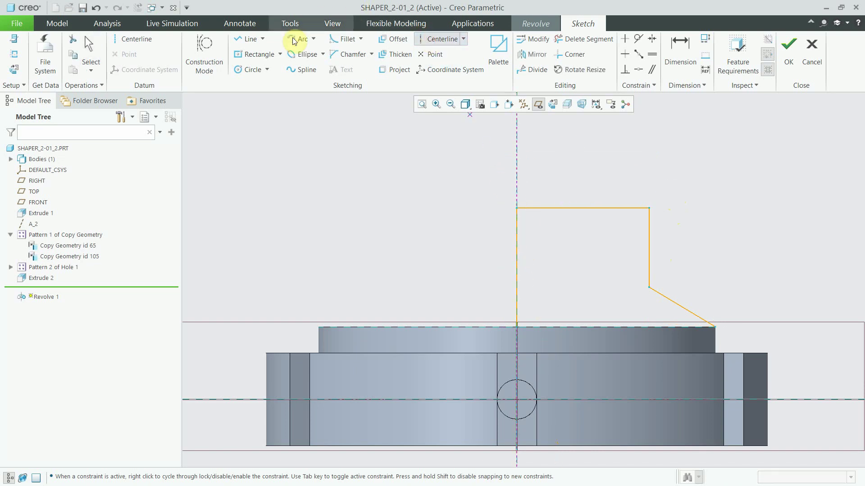
click(247, 38)
click(517, 327)
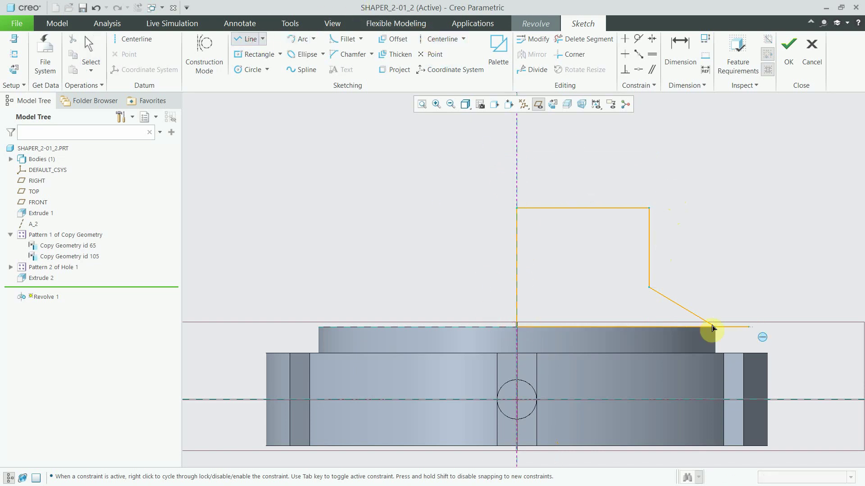
click(709, 326)
- Finish Revolve 1, the stepped hub on the disc
click(789, 58)
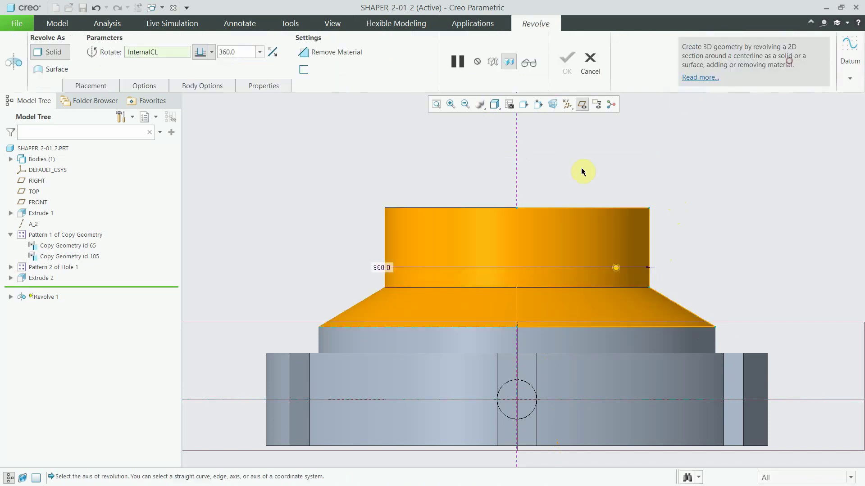
middle_drag(464, 266, 467, 312)
scroll(466, 312, down, 3)
scroll(469, 304, down, 2)
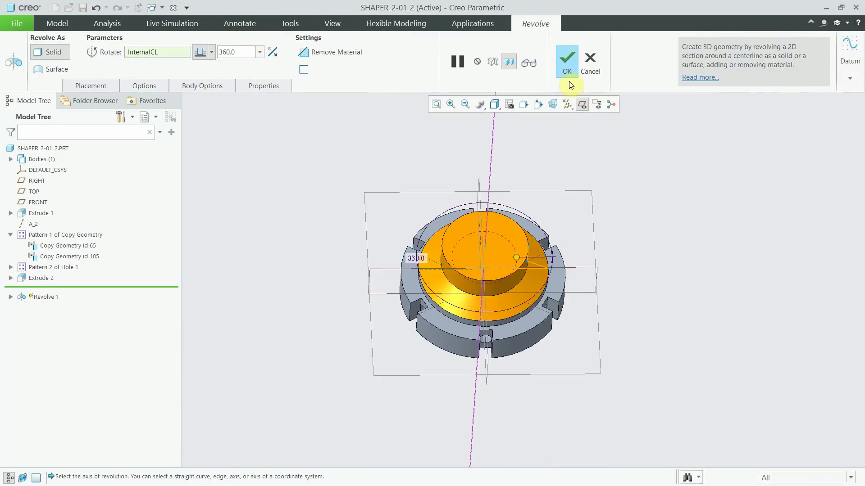
click(567, 72)
mouse_move(563, 120)
middle_down()
mouse_move(542, 213)
mouse_move(455, 178)
middle_up()
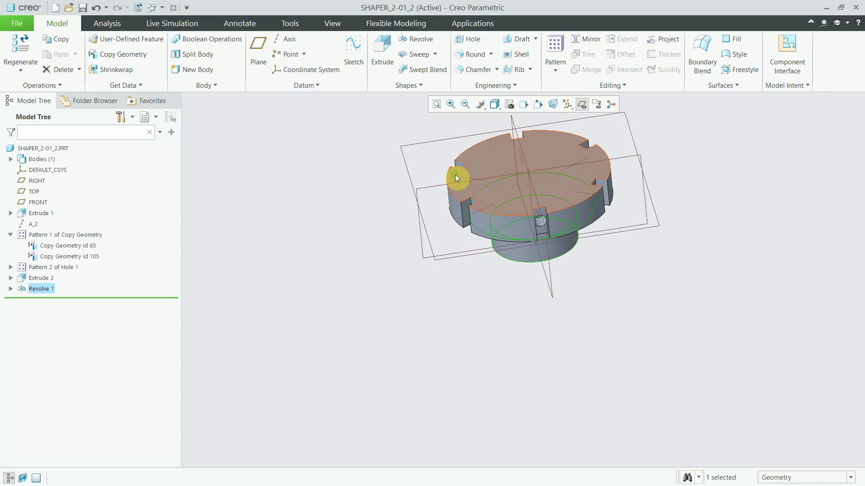
- Create datum plane DTM1 offset 20.00 from the TOP plane
click(548, 263)
click(624, 282)
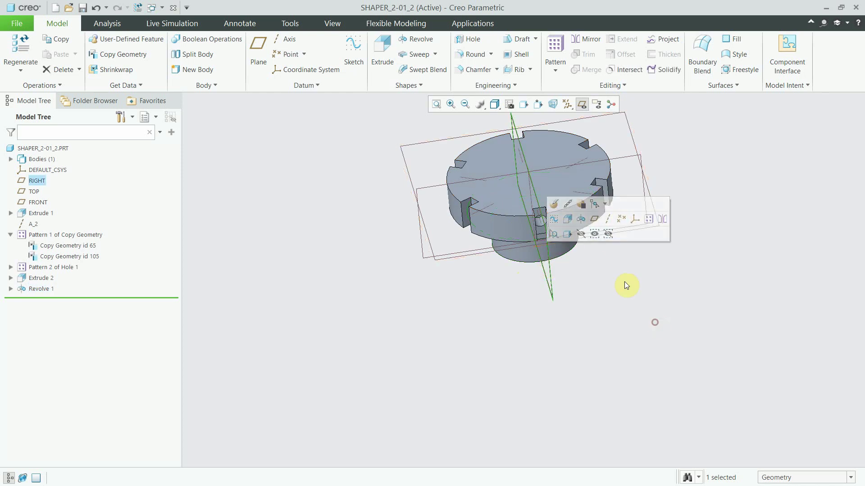
scroll(538, 222, up, 2)
mouse_move(538, 223)
middle_down()
mouse_move(528, 270)
mouse_move(540, 272)
middle_up()
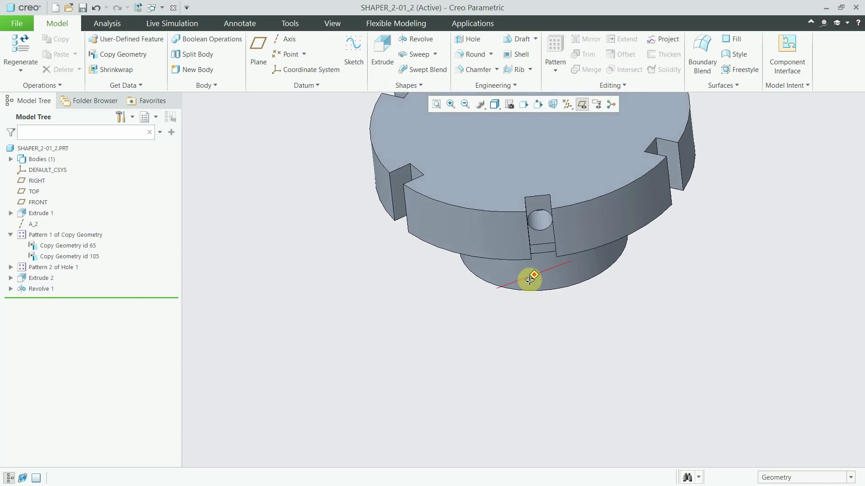
scroll(540, 272, down, 5)
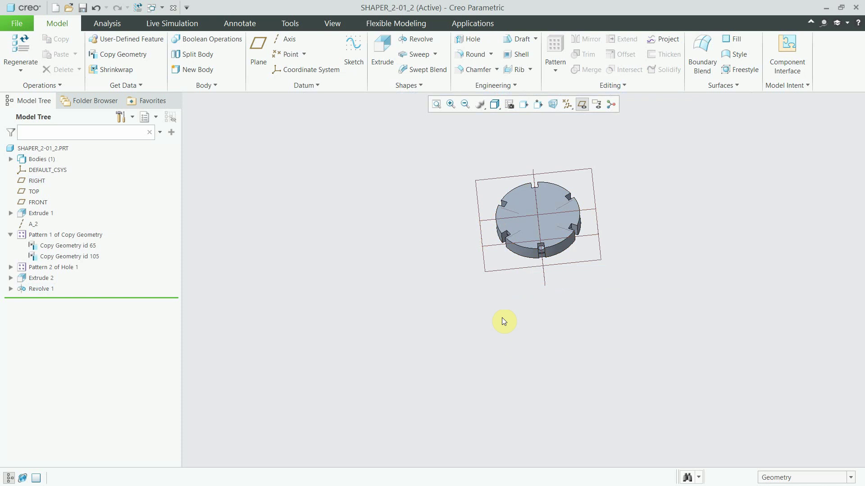
click(487, 228)
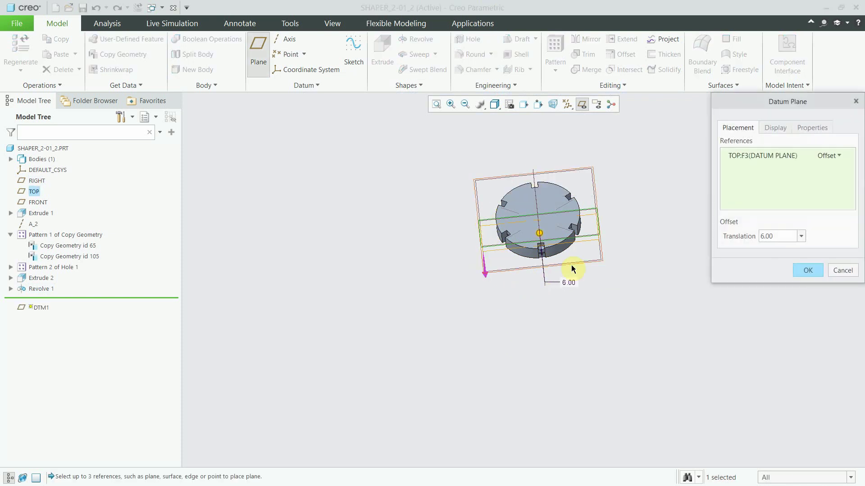
double_click(773, 236)
text(20)
key(Return)
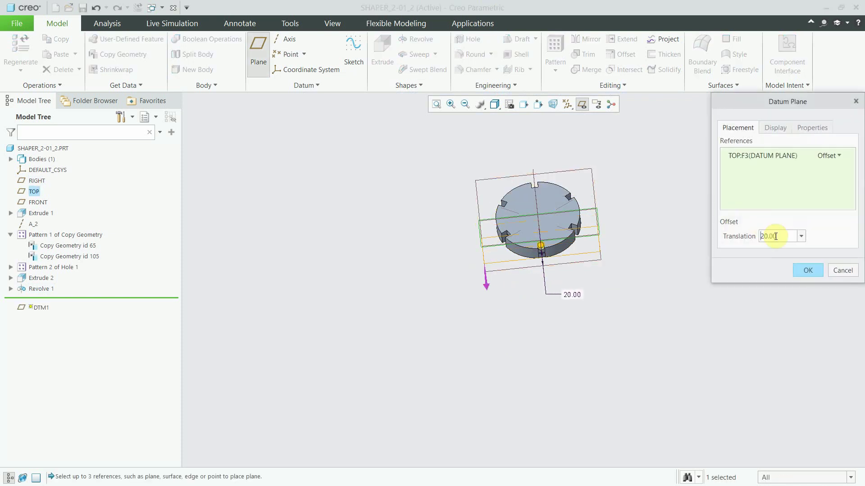
click(808, 271)
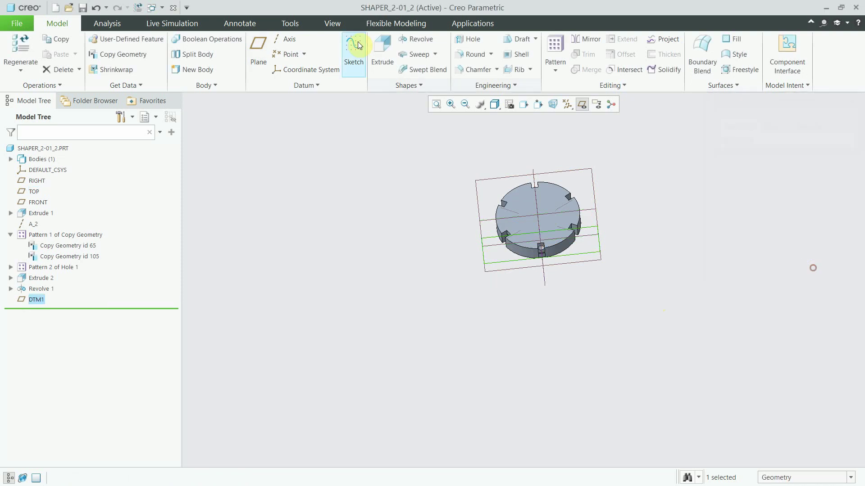
- Place a hole on DTM1 referenced to the hub's bottom edge and RIGHT, 6.00 from the edge
click(469, 39)
scroll(526, 225, down, 3)
middle_drag(526, 226, 518, 183)
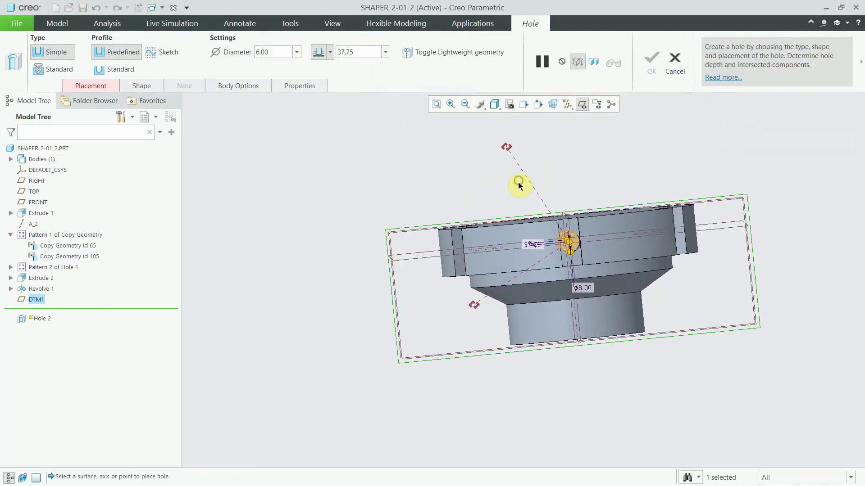
mouse_move(475, 307)
mouse_down()
mouse_move(486, 351)
mouse_move(583, 312)
mouse_move(583, 339)
mouse_up()
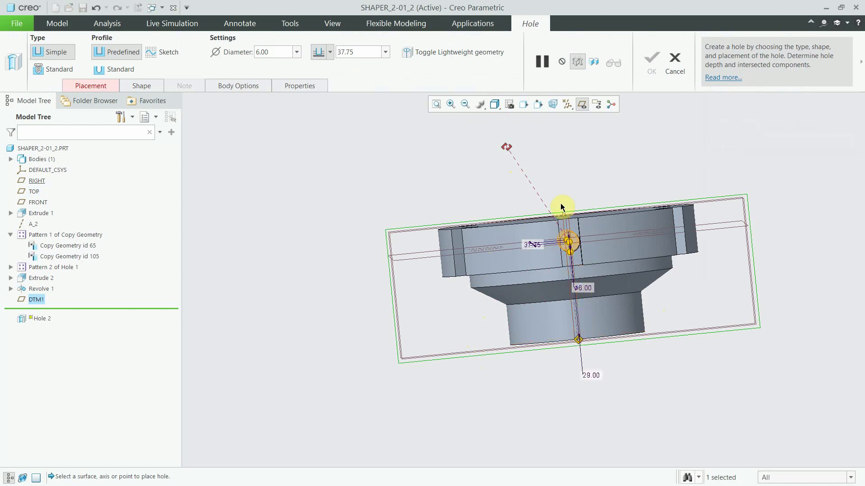
drag(505, 147, 568, 242)
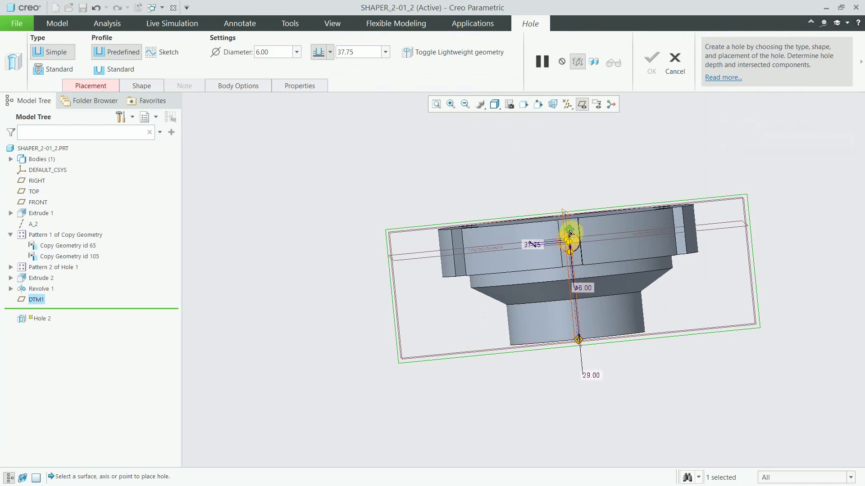
click(91, 86)
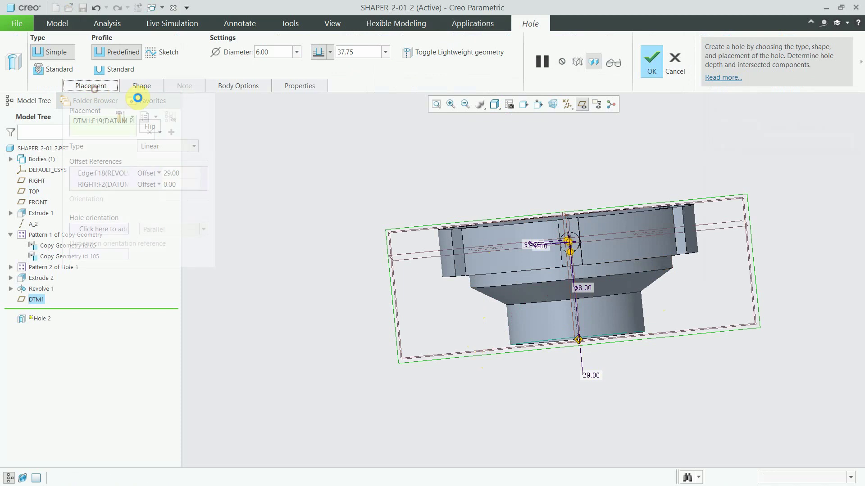
click(179, 173)
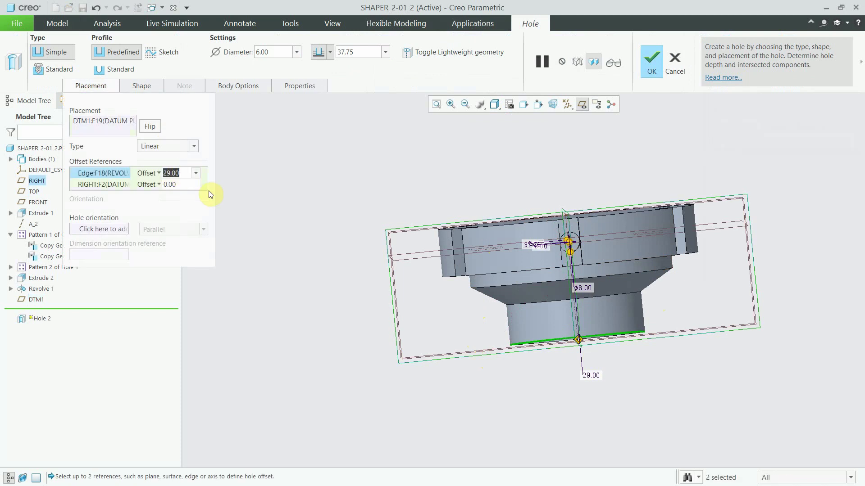
text(6)
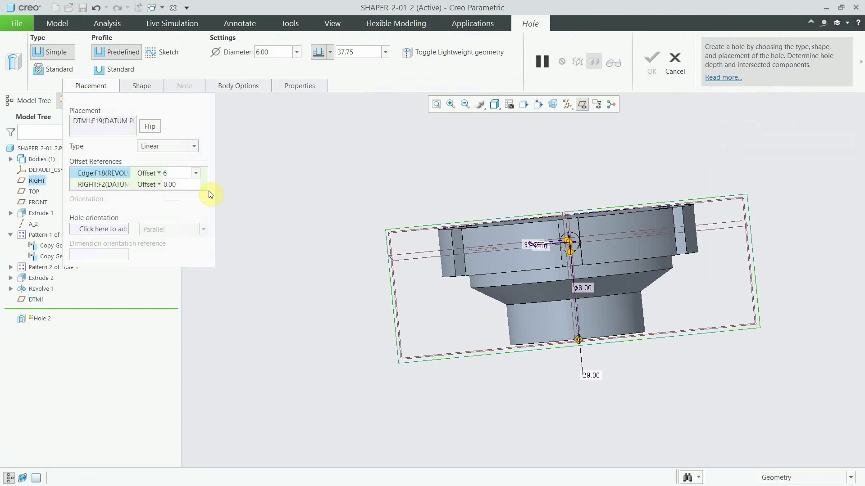
key(Return)
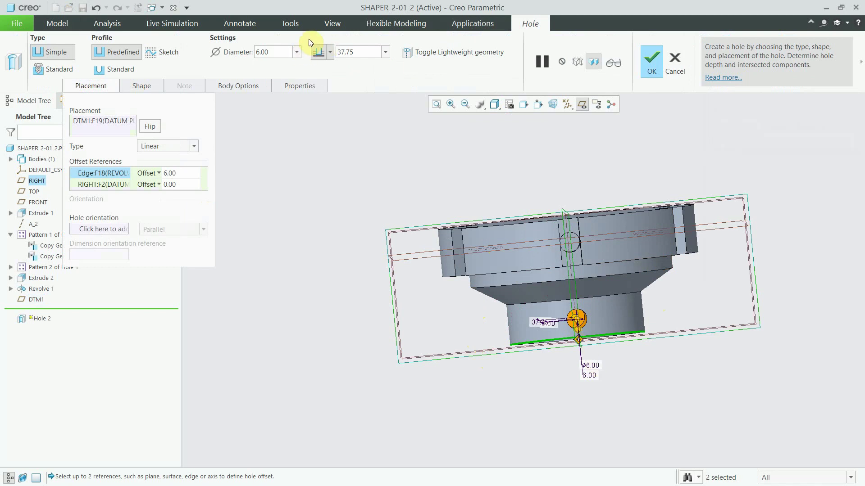
- Make the radial hole a standard hole with M6x.5 screw size
click(72, 65)
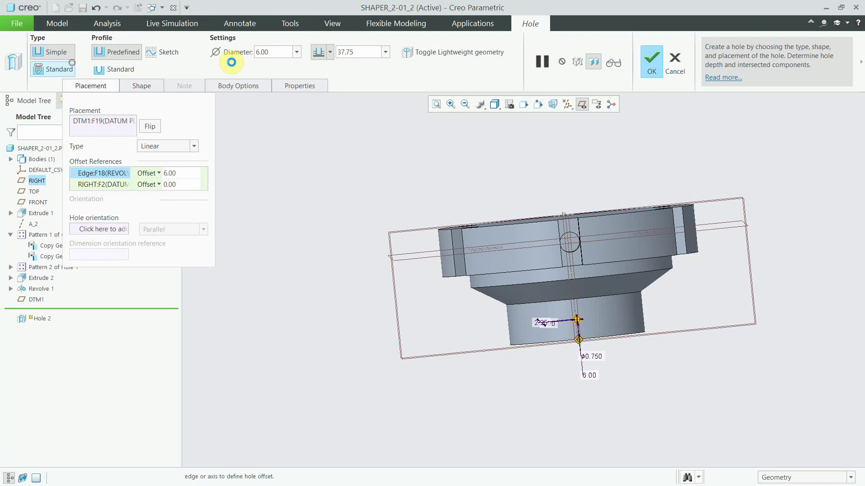
click(401, 52)
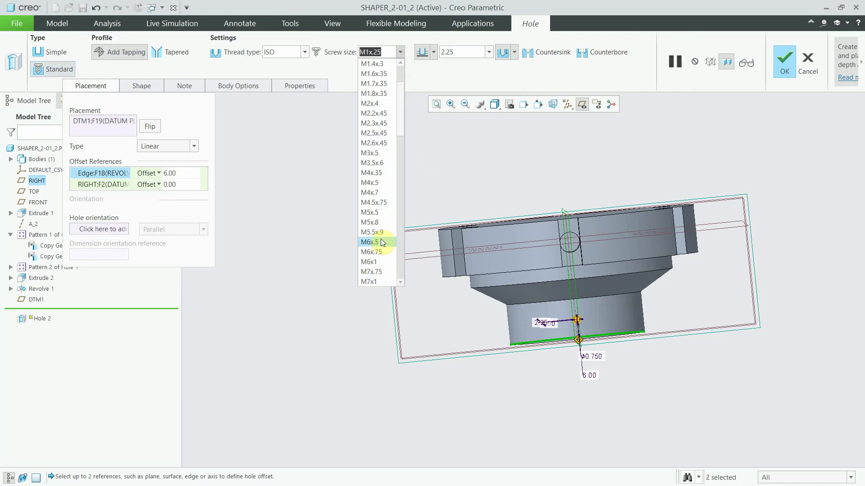
click(380, 242)
middle_drag(496, 310, 635, 390)
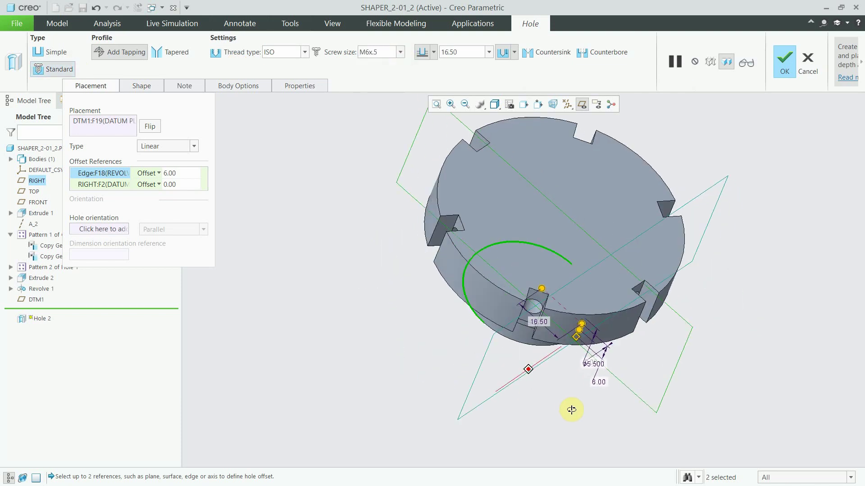
scroll(635, 390, down, 2)
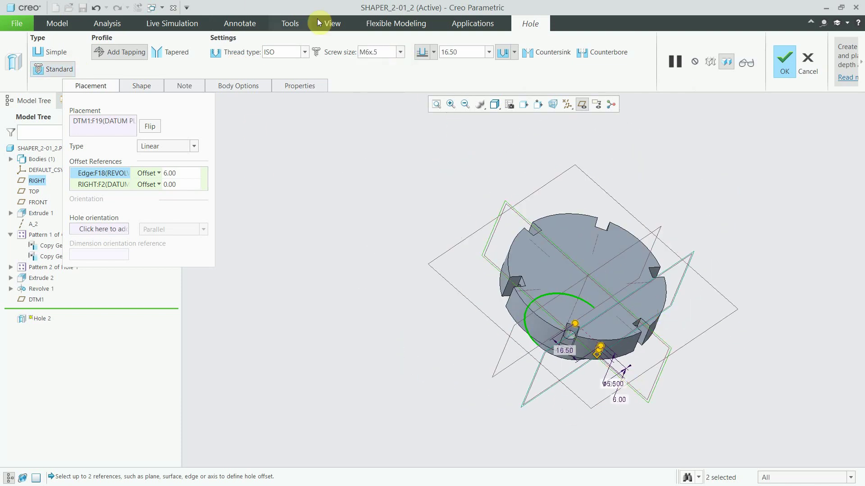
- Set the tapped hole depth to 100.00 and finish Hole 2
double_click(466, 54)
text(40)
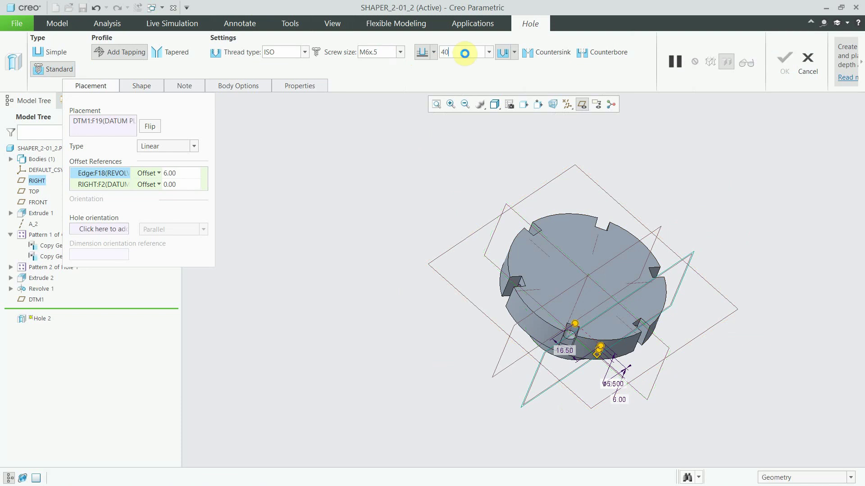
key(Return)
double_click(466, 52)
text(100)
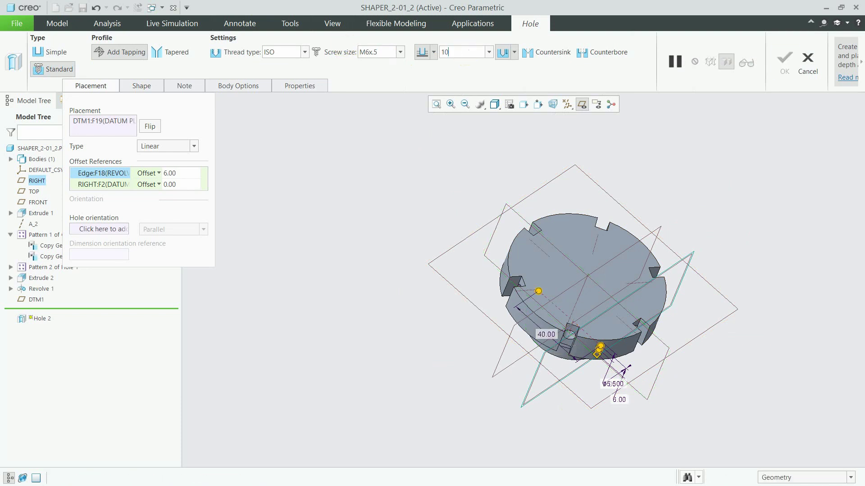
key(Return)
middle_drag(440, 244, 464, 250)
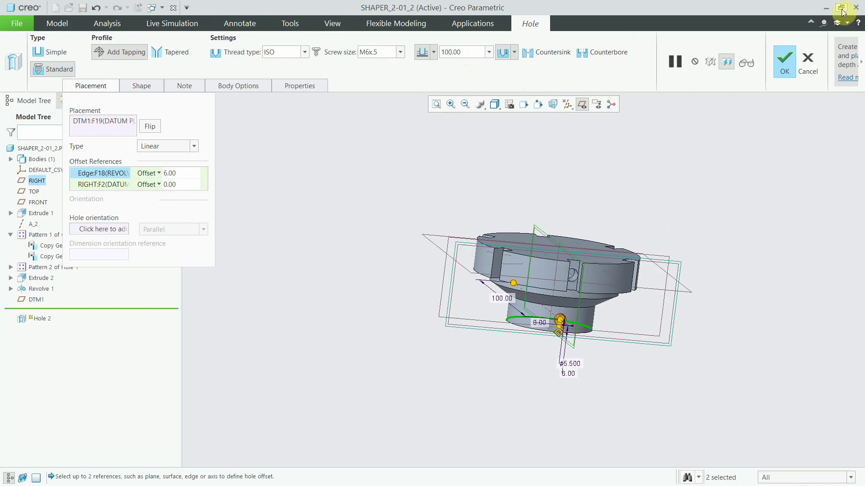
click(784, 60)
click(472, 241)
middle_drag(473, 241, 506, 244)
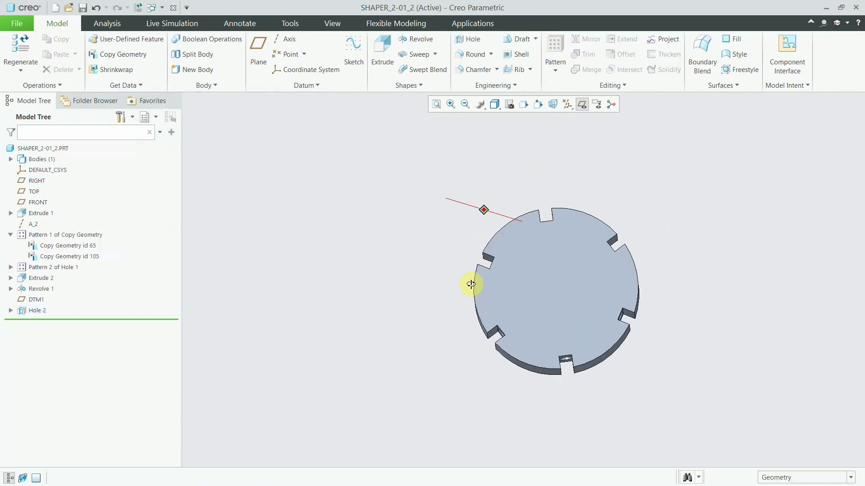
- Place a new hole on the disc's top face referenced to two datum planes
click(574, 106)
click(470, 39)
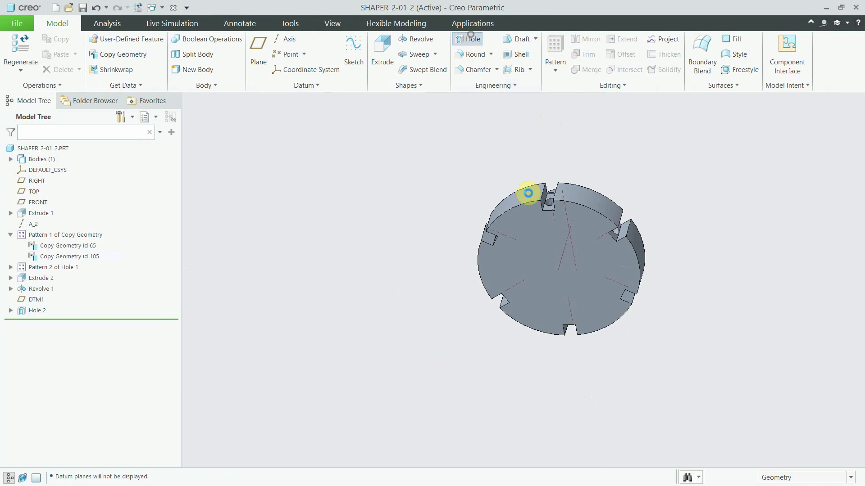
click(524, 270)
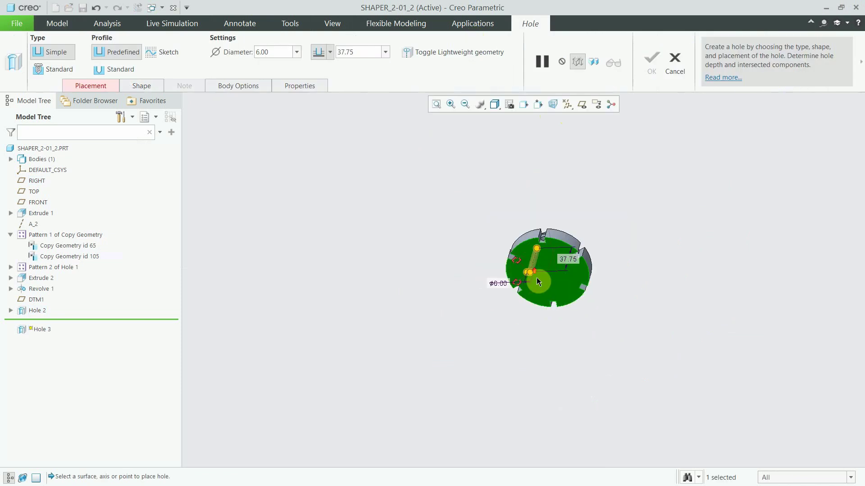
click(581, 105)
scroll(575, 304, up, 5)
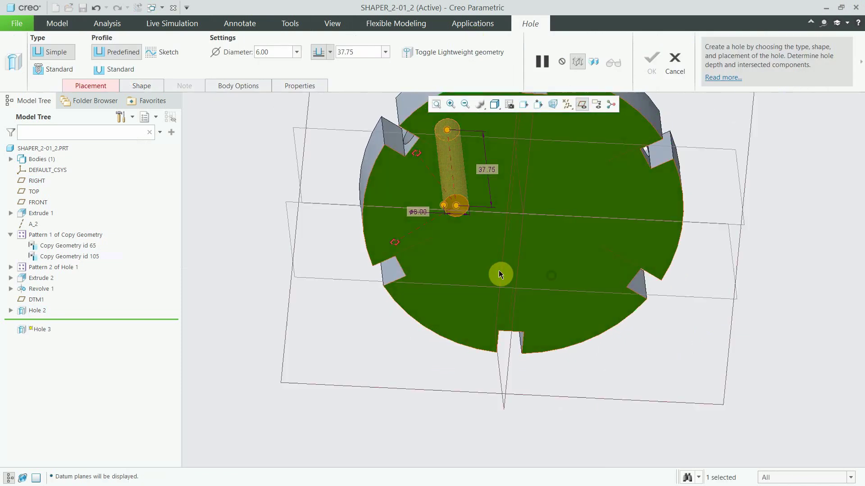
scroll(431, 193, down, 3)
drag(423, 171, 477, 163)
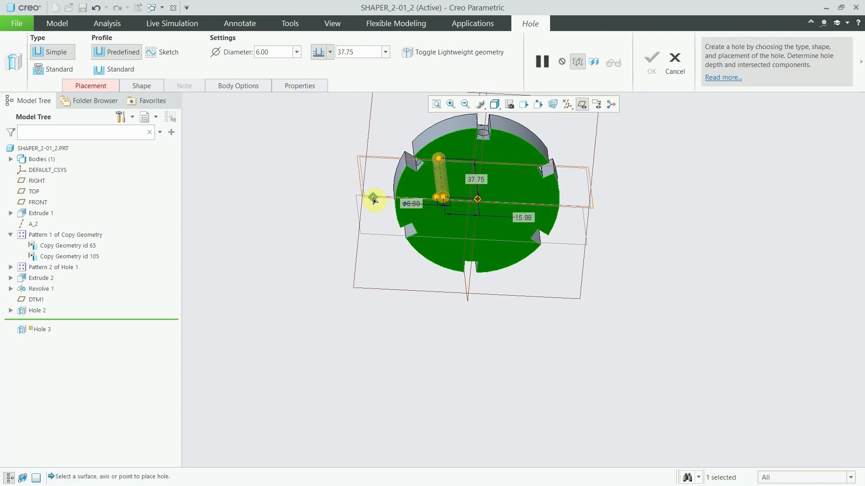
drag(409, 215, 374, 197)
- Centre the hole with 0.00 offsets from the RIGHT and TOP planes
click(99, 85)
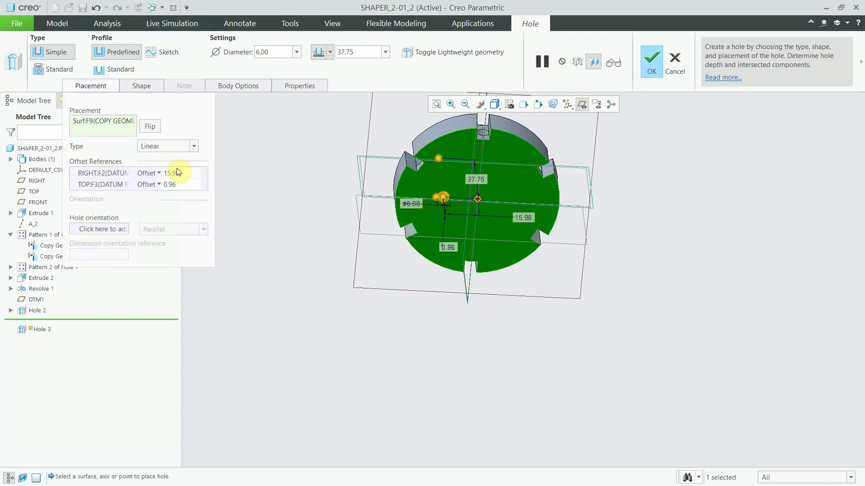
double_click(172, 173)
text(0)
key(Return)
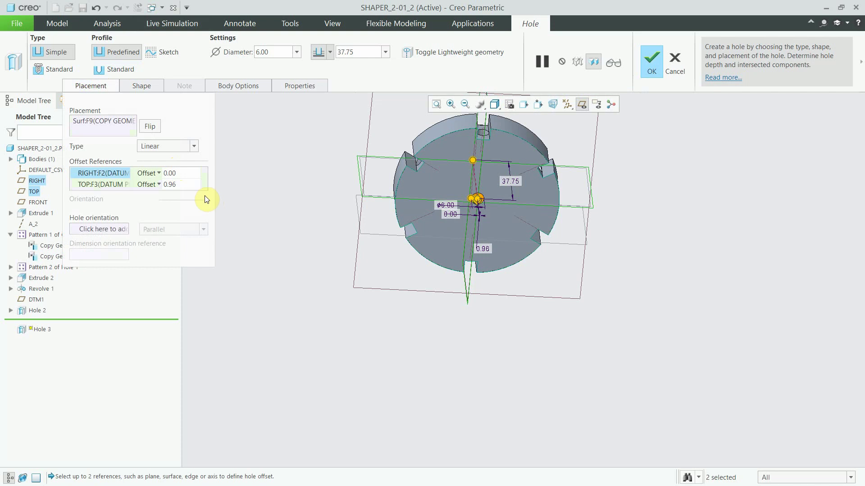
double_click(179, 183)
text(0)
key(Return)
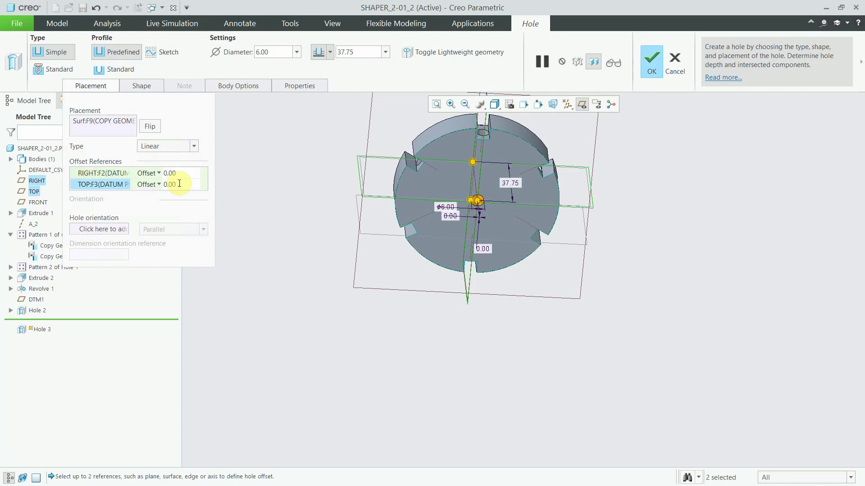
- Give the hole a 12.00 diameter, depth up to the selected top face, and finish it
double_click(282, 53)
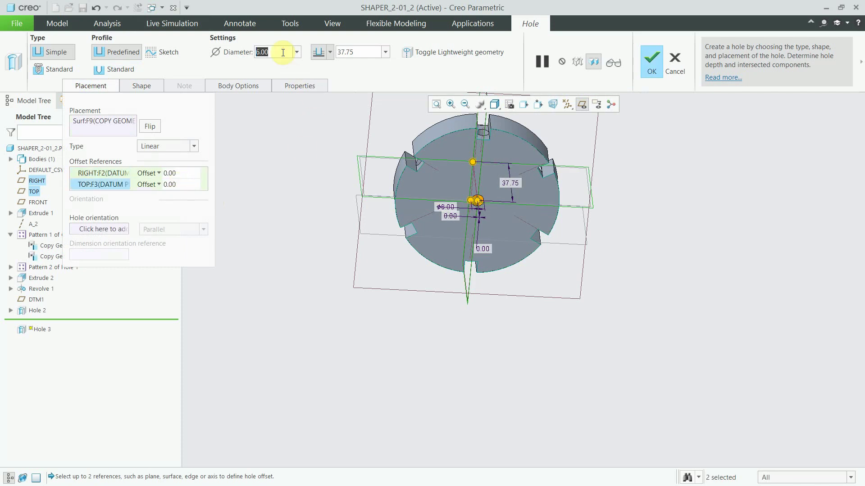
text(12)
key(Return)
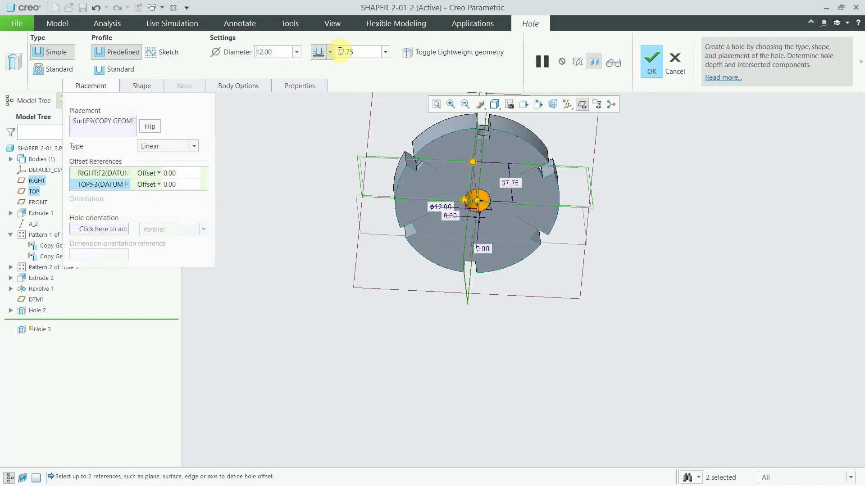
click(330, 52)
mouse_move(535, 333)
middle_down()
mouse_move(569, 377)
mouse_move(531, 342)
middle_up()
scroll(529, 294, up, 3)
click(511, 291)
middle_drag(505, 176, 468, 189)
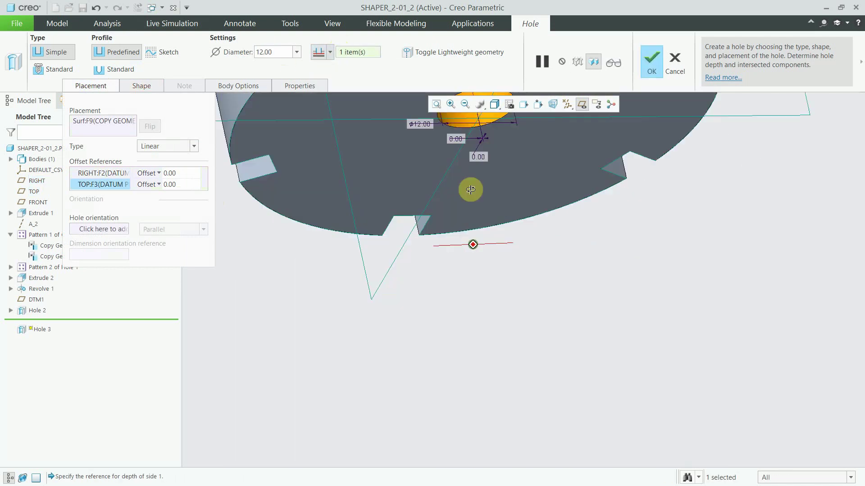
click(465, 104)
scroll(491, 189, up, 3)
scroll(491, 189, up, 3)
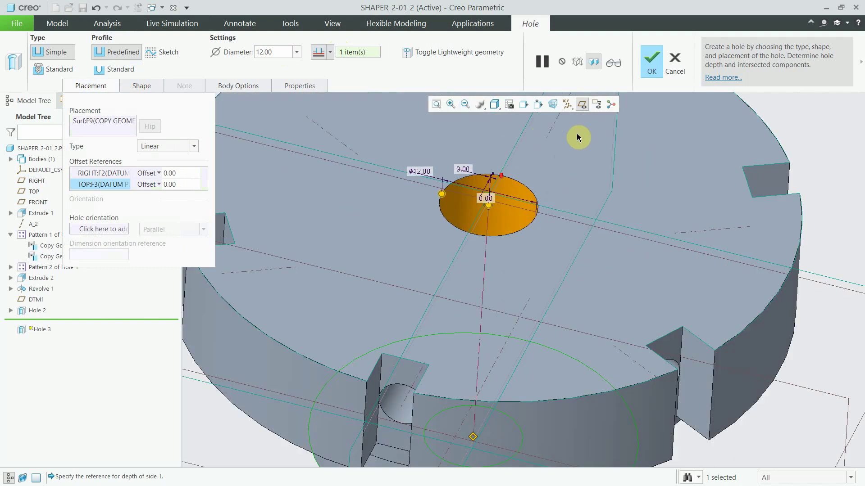
click(651, 63)
scroll(596, 321, down, 3)
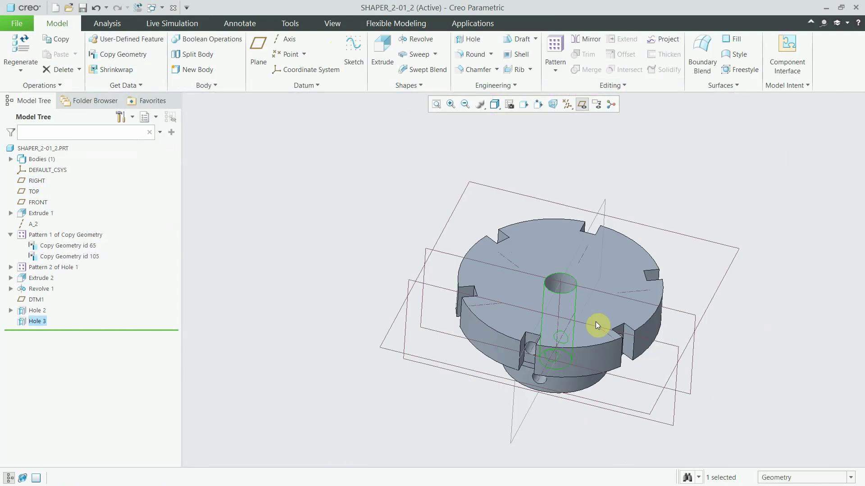
- Turn off datum axis and plane display, then box-select the whole disc and hub
scroll(595, 321, up, 3)
mouse_move(593, 317)
middle_down()
mouse_move(612, 269)
mouse_move(612, 326)
middle_up()
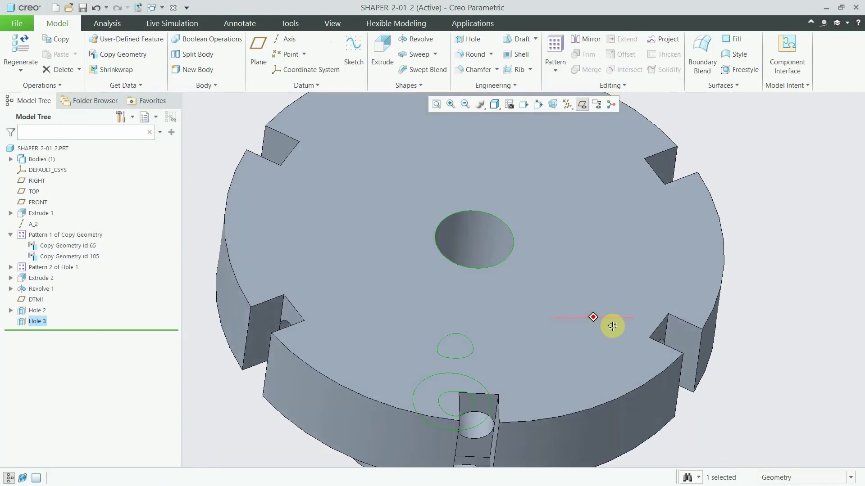
scroll(489, 212, down, 5)
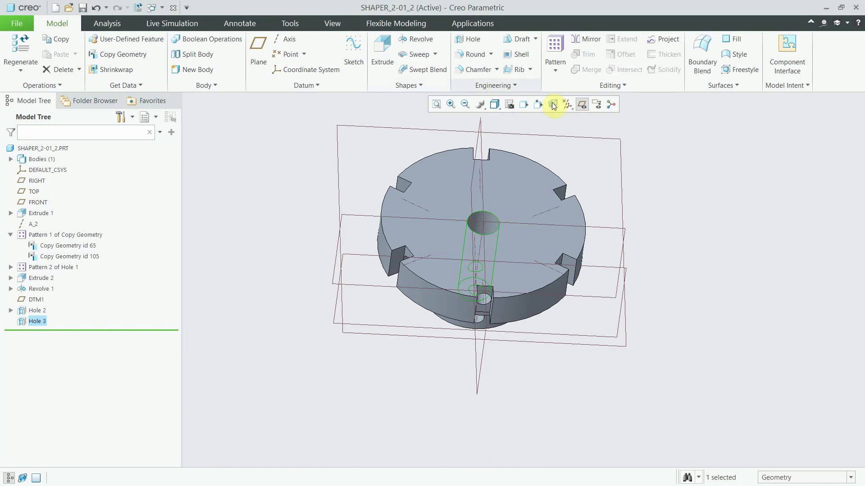
click(567, 105)
click(600, 129)
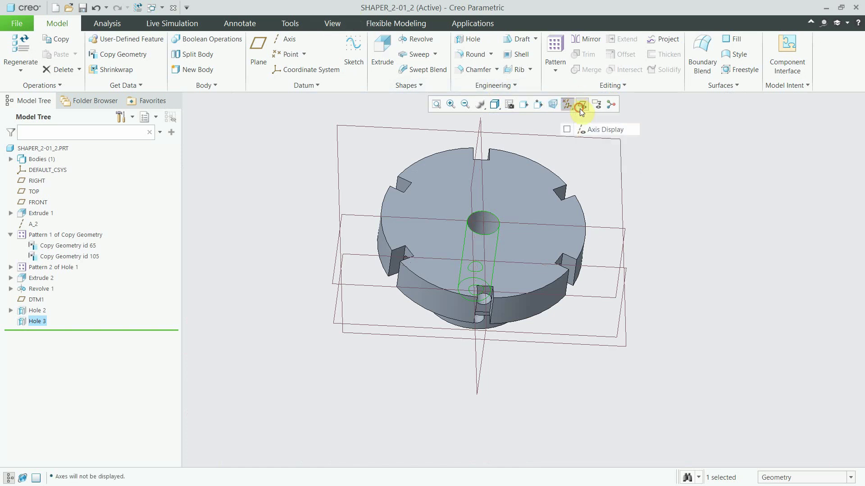
click(694, 199)
click(582, 105)
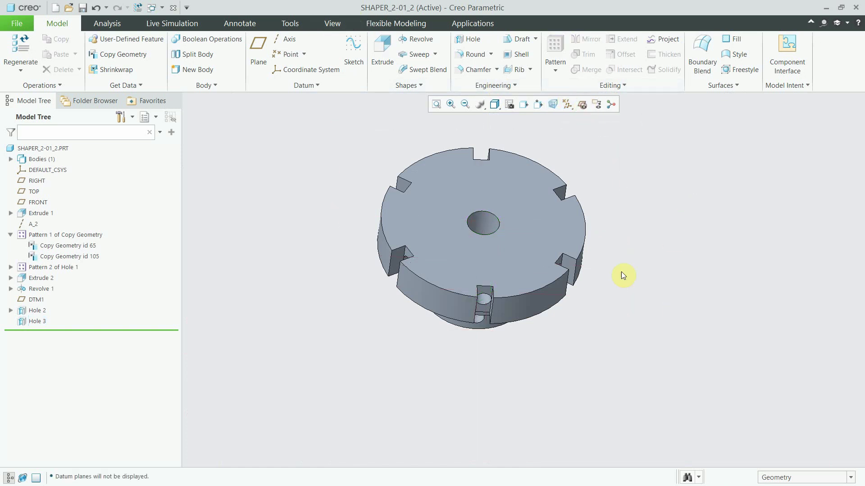
scroll(693, 372, down, 3)
drag(703, 379, 323, 188)
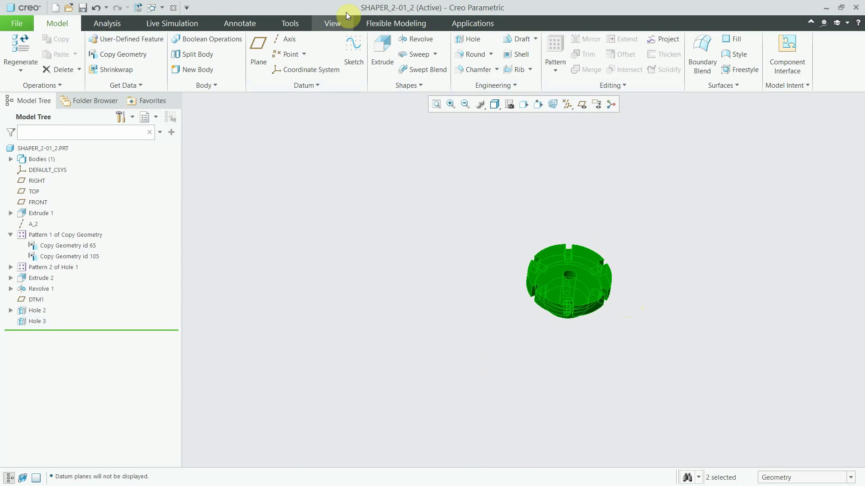
- Apply the dark red swatch from Appearances to the part, then reset and orbit the view
click(334, 23)
click(119, 74)
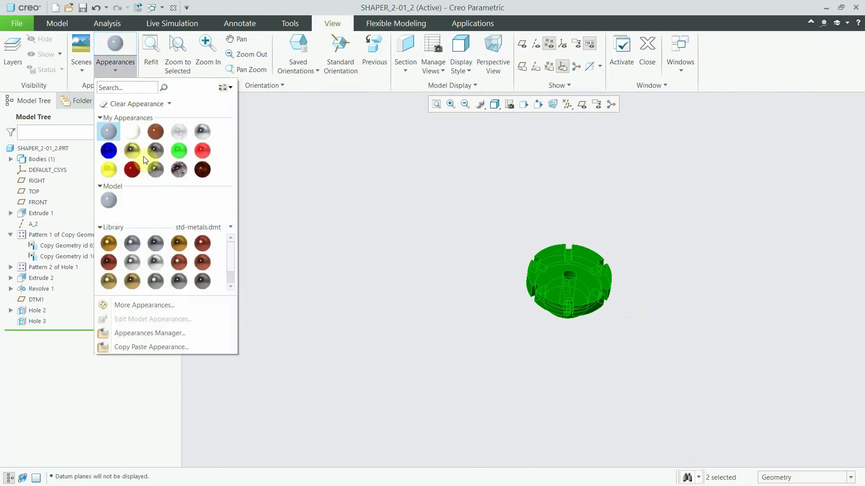
click(131, 169)
key(ctrl+d)
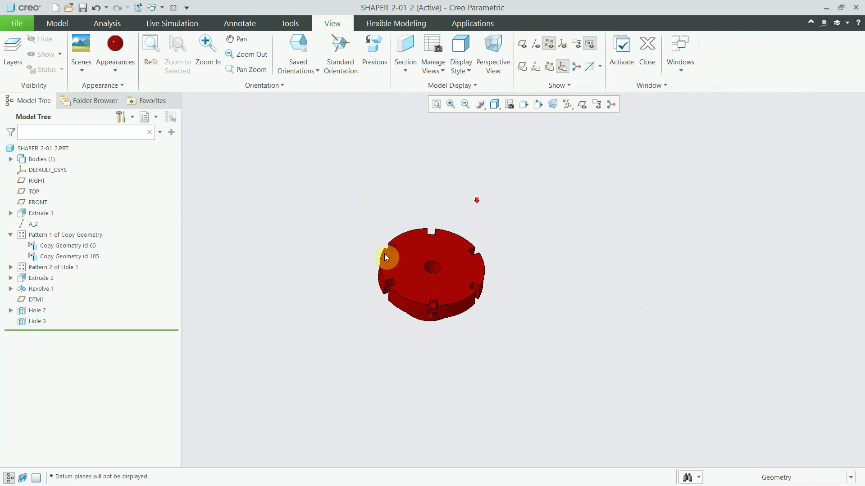
mouse_move(388, 258)
middle_down()
mouse_move(401, 245)
mouse_move(391, 166)
mouse_move(411, 214)
mouse_move(464, 226)
mouse_move(515, 218)
mouse_move(546, 238)
mouse_move(413, 195)
mouse_move(435, 260)
middle_up()
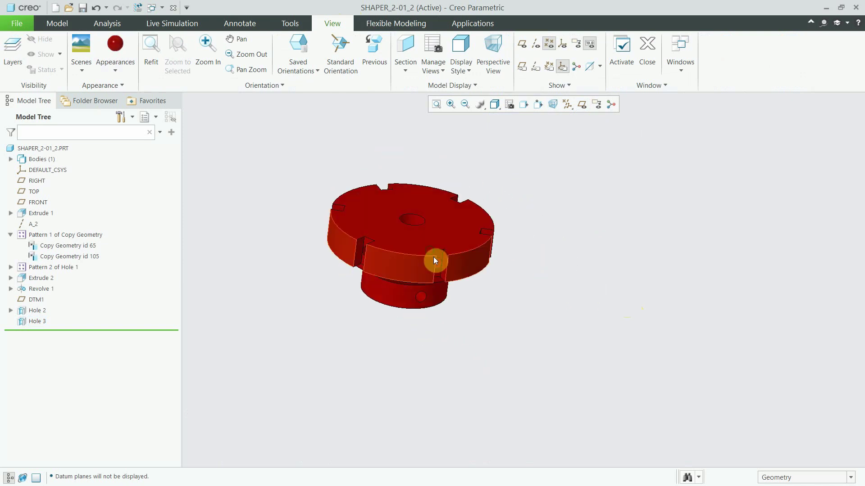